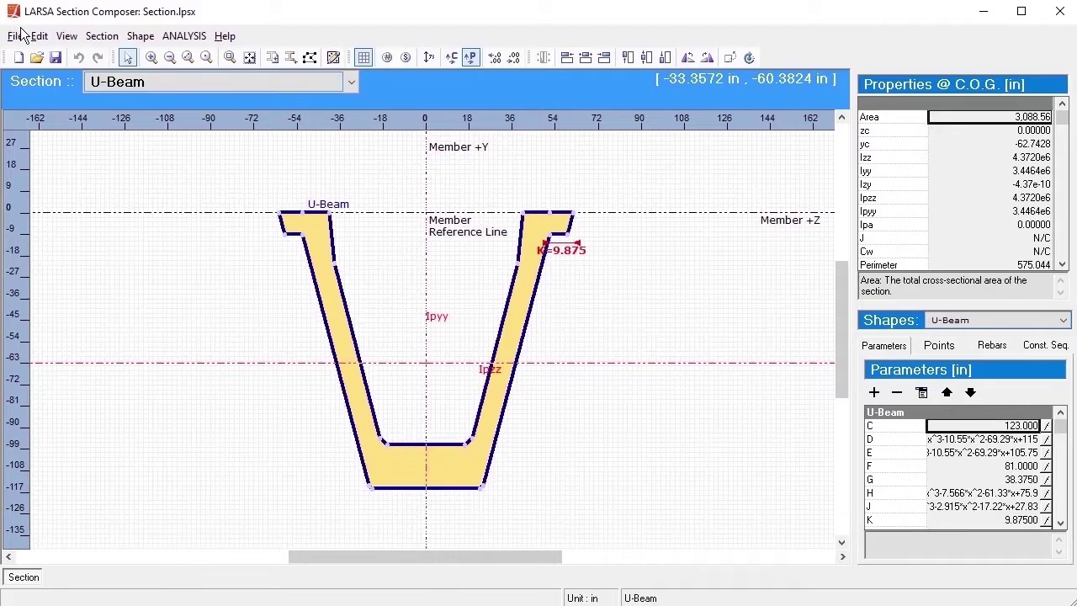
# - Open the U-Beam's nonprismatic variation settings and preview the cross-section at relative span position 1
pyautogui.click(102, 36)
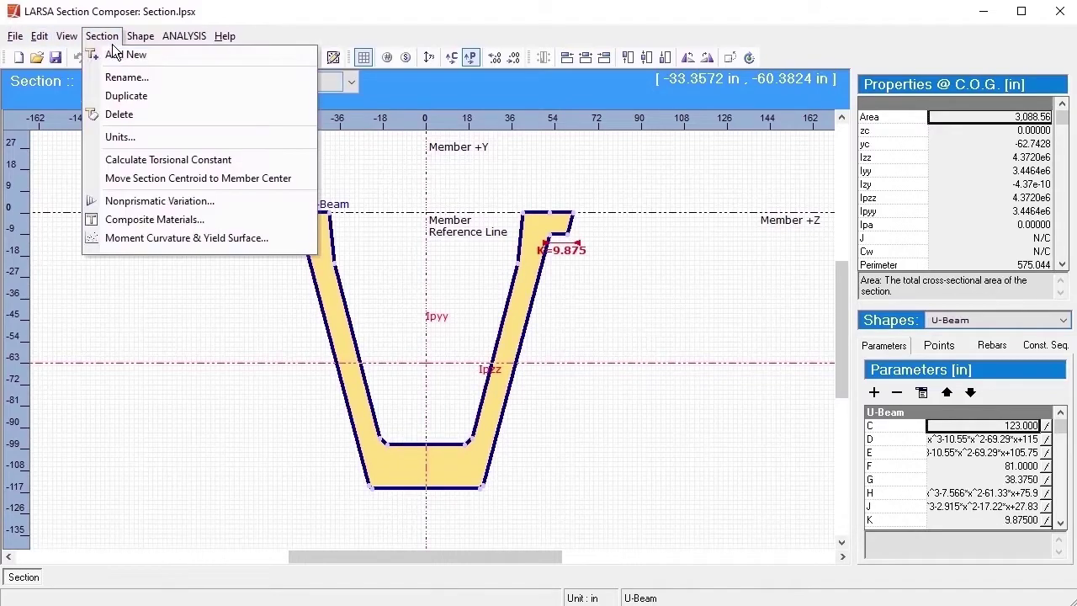
pyautogui.click(255, 204)
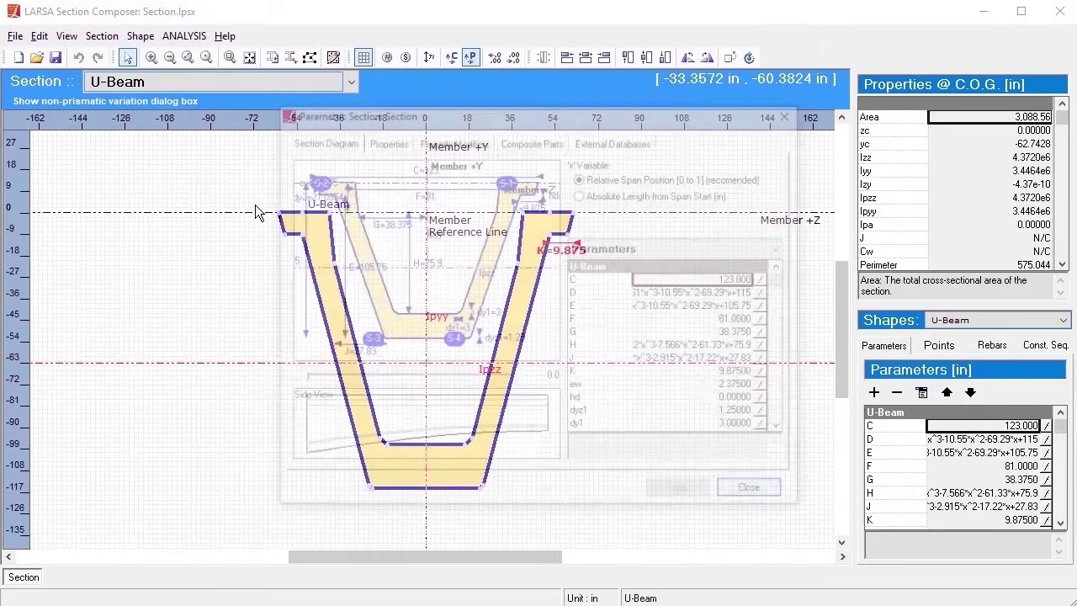
pyautogui.moveTo(322, 378); pyautogui.dragTo(513, 384)
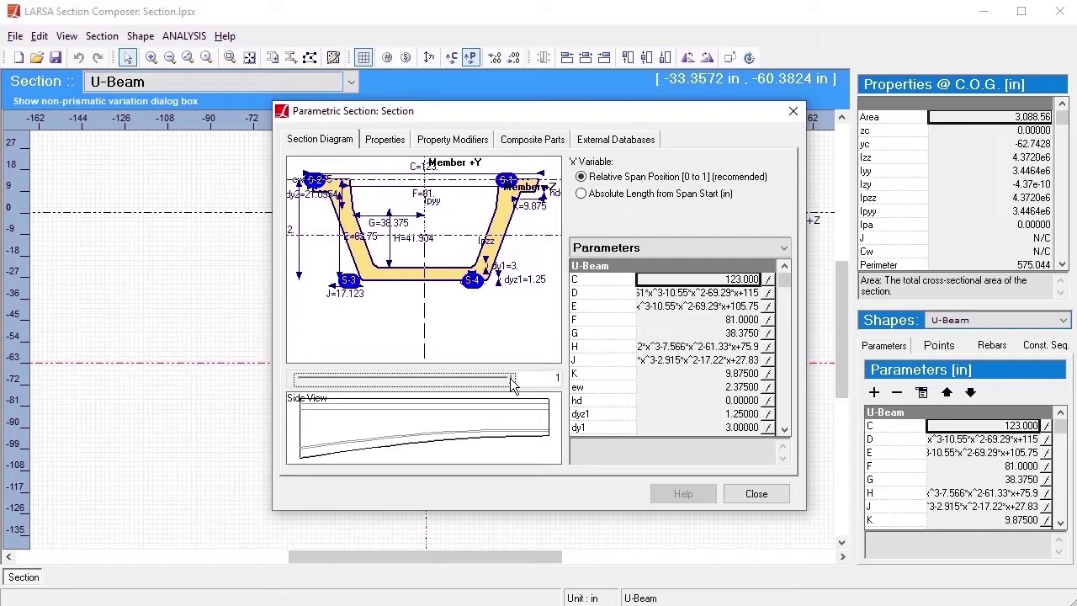
# - Inspect the parametric equations that define the U-Beam parameters D, H and J
pyautogui.click(768, 293)
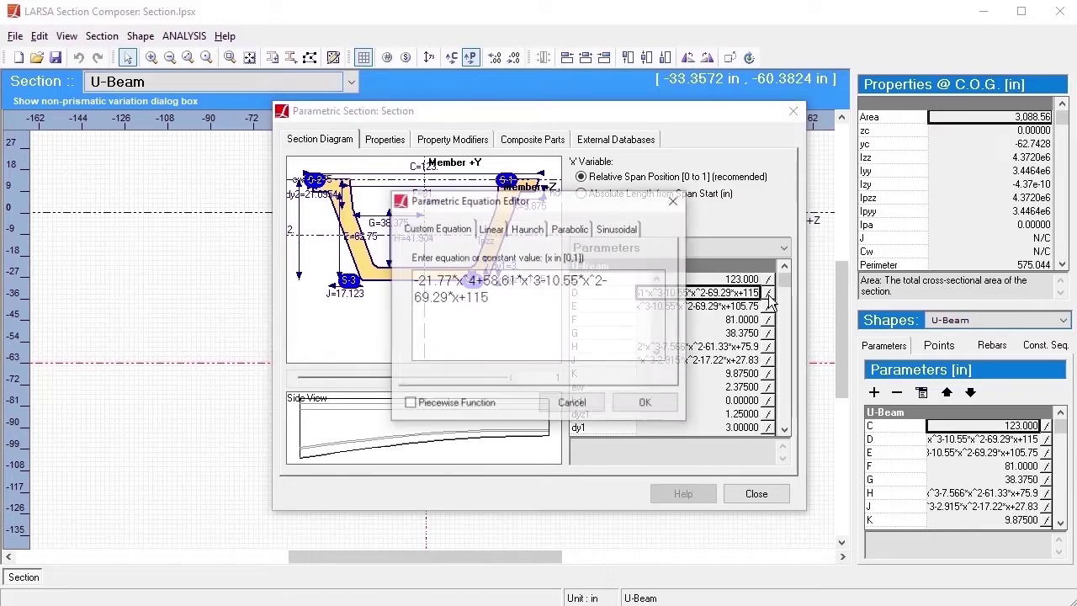
pyautogui.click(646, 405)
pyautogui.click(768, 348)
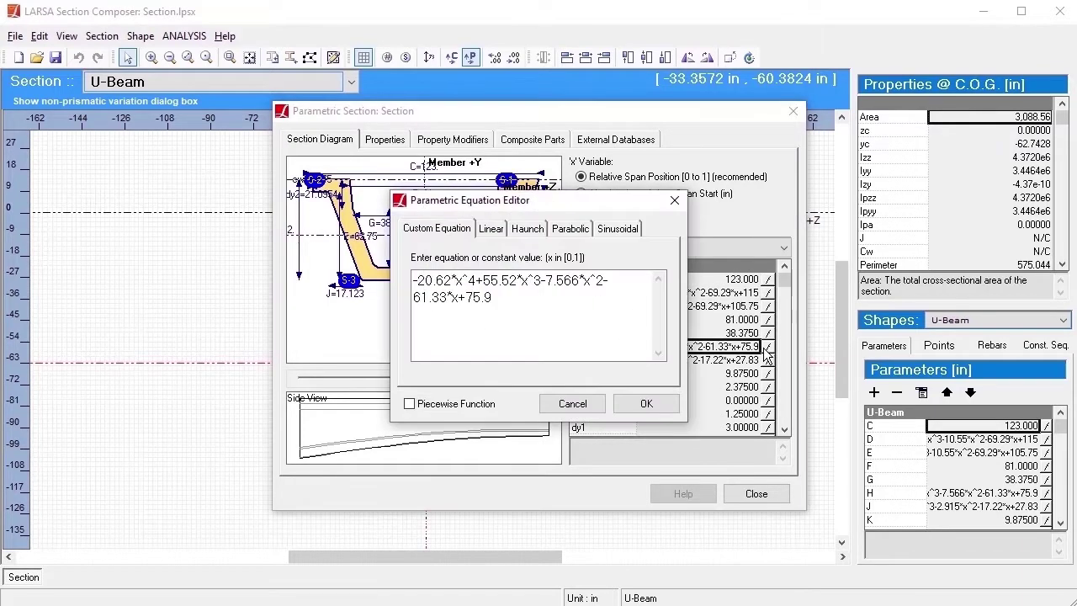
pyautogui.click(646, 406)
pyautogui.click(768, 361)
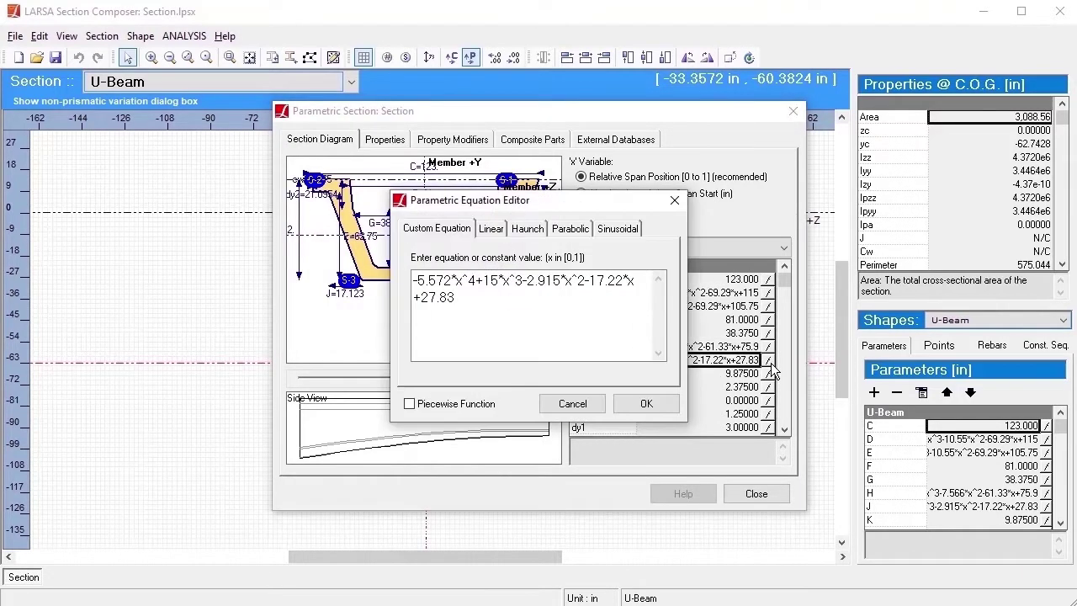
pyautogui.click(646, 403)
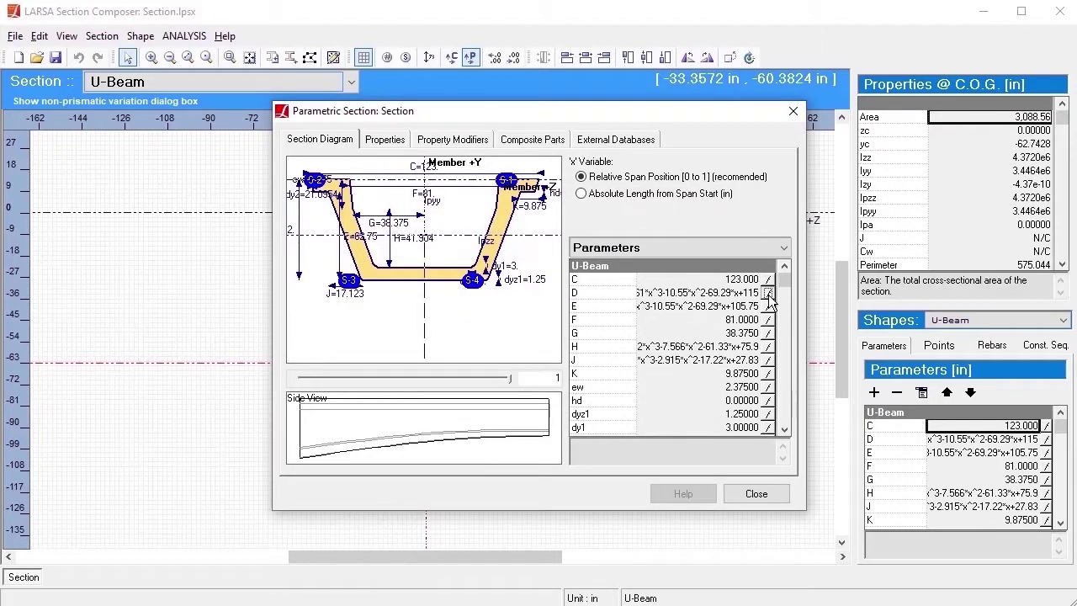
# - Recheck the equations of D, H and J and close the U-Beam's nonprismatic variation settings
pyautogui.click(768, 294)
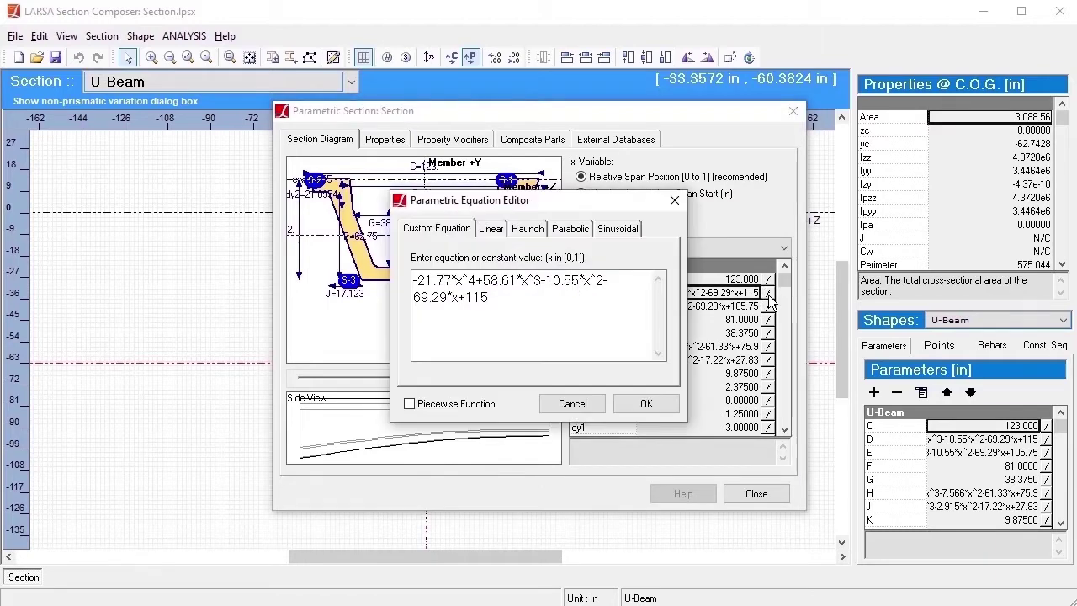
pyautogui.click(646, 406)
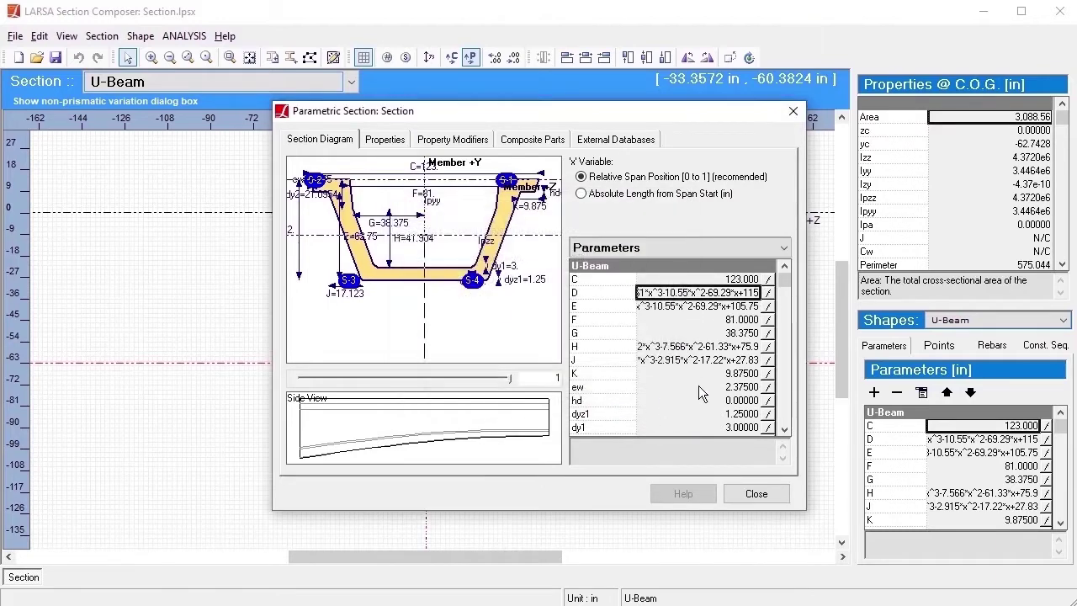
pyautogui.click(768, 348)
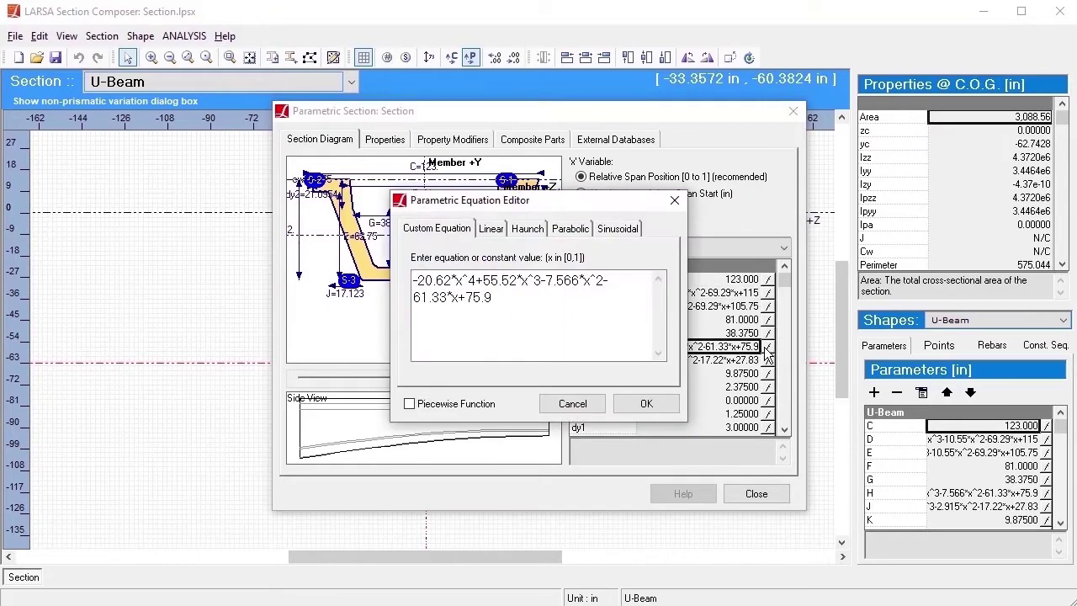
pyautogui.click(646, 405)
pyautogui.click(769, 361)
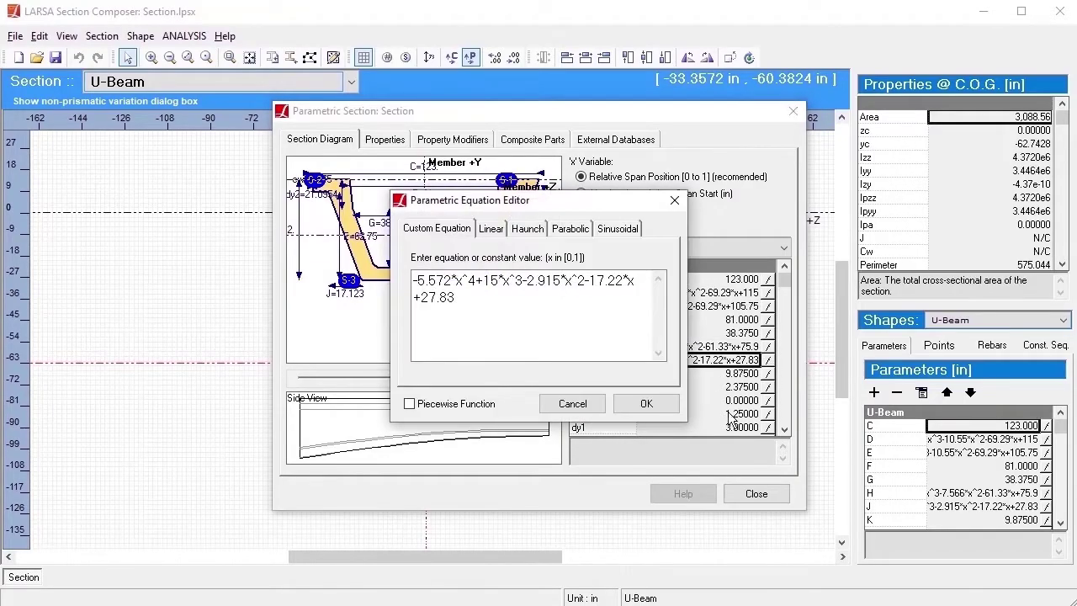
pyautogui.click(663, 402)
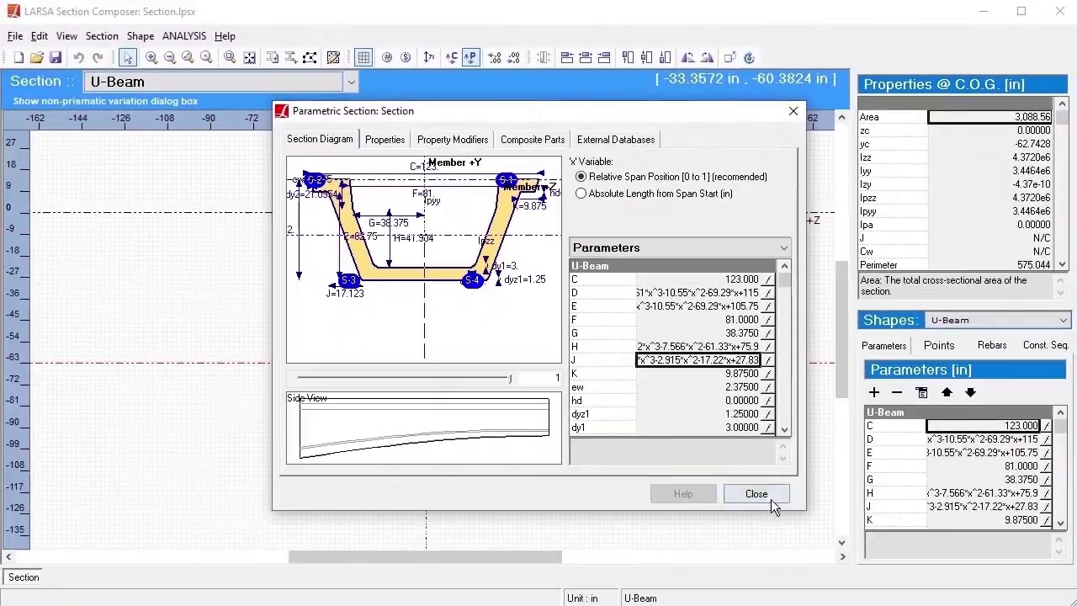
pyautogui.click(771, 499)
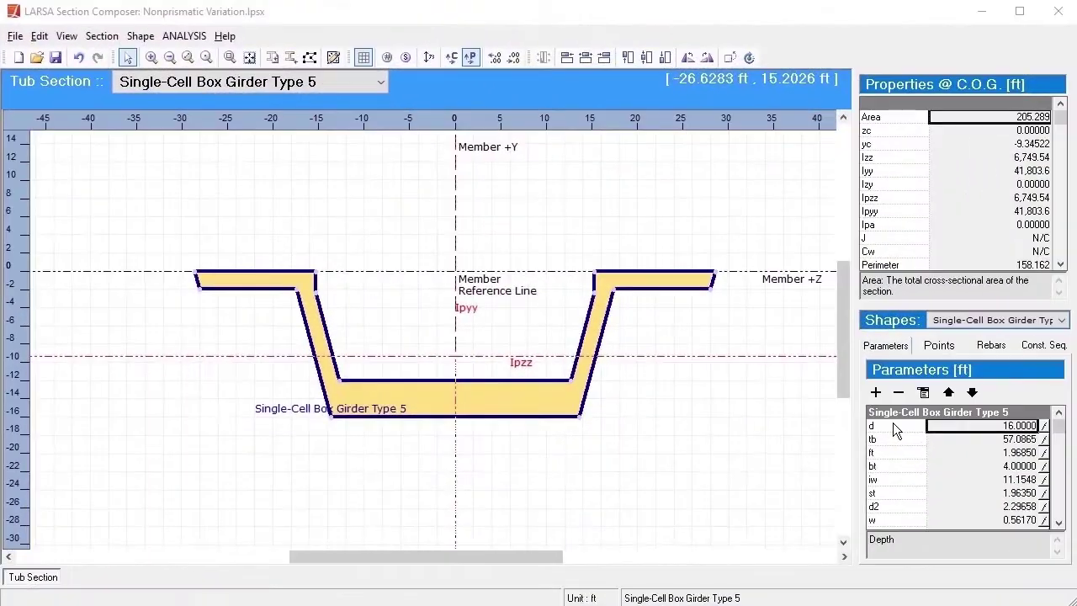
# - Open the depth parameter d of the Tub Section for equation editing in its nonprismatic variation settings
pyautogui.moveTo(895, 429)
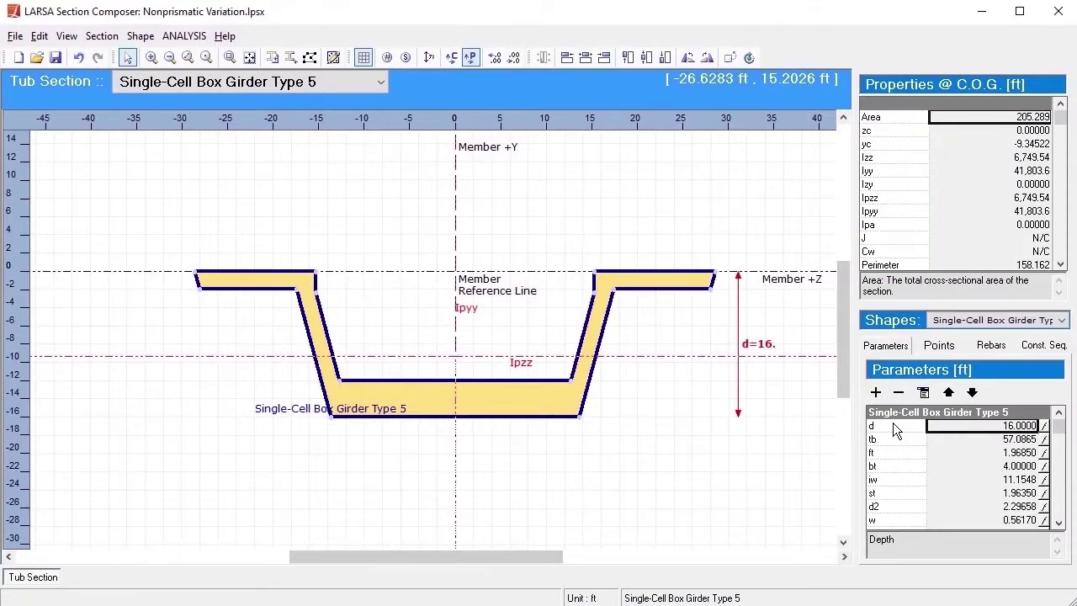
pyautogui.click(102, 36)
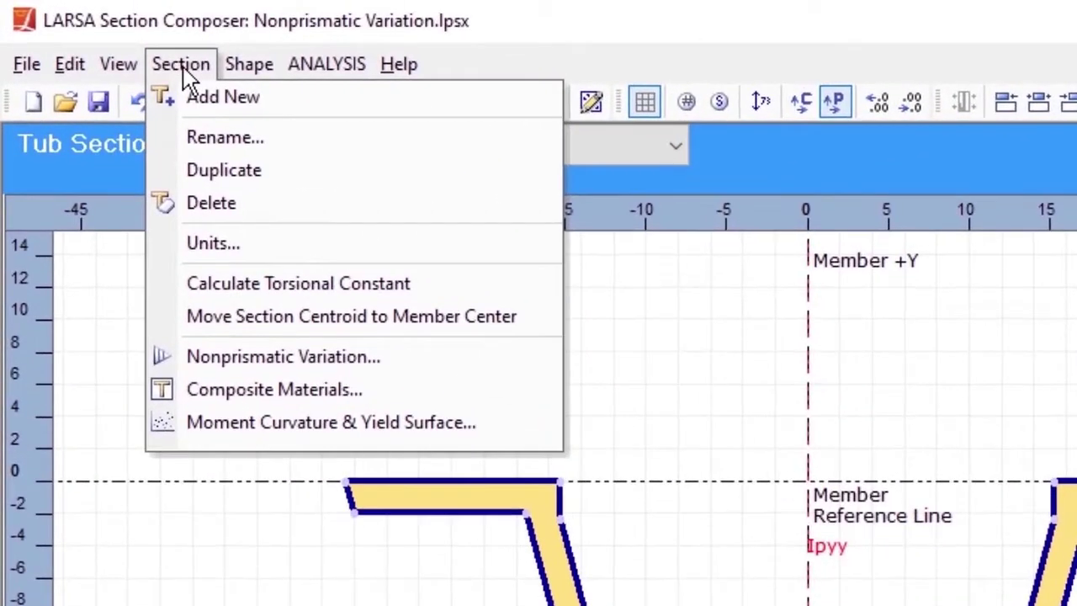
pyautogui.click(444, 376)
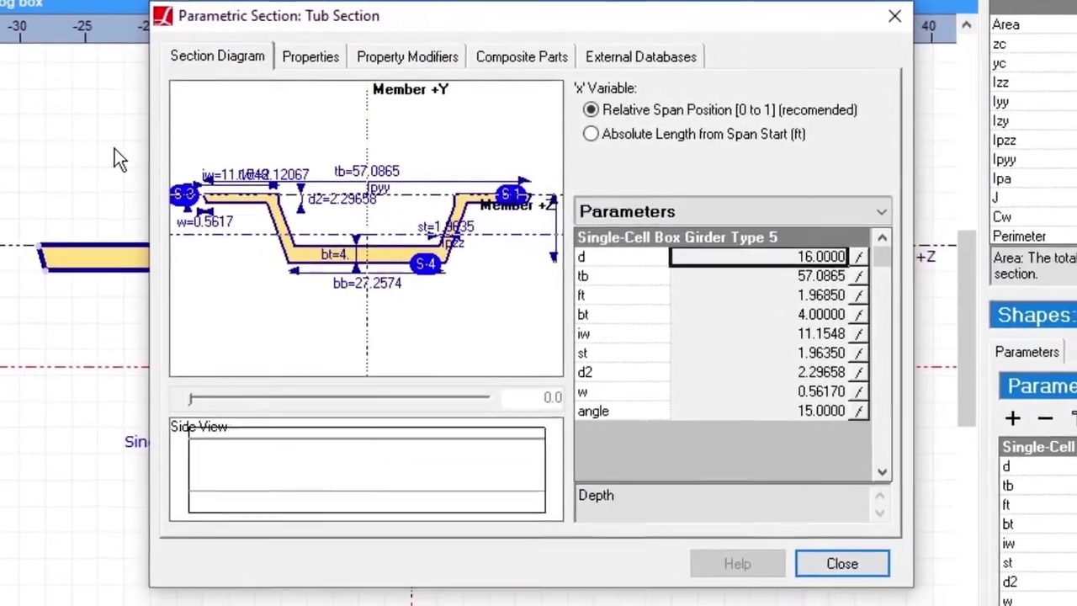
pyautogui.click(853, 255)
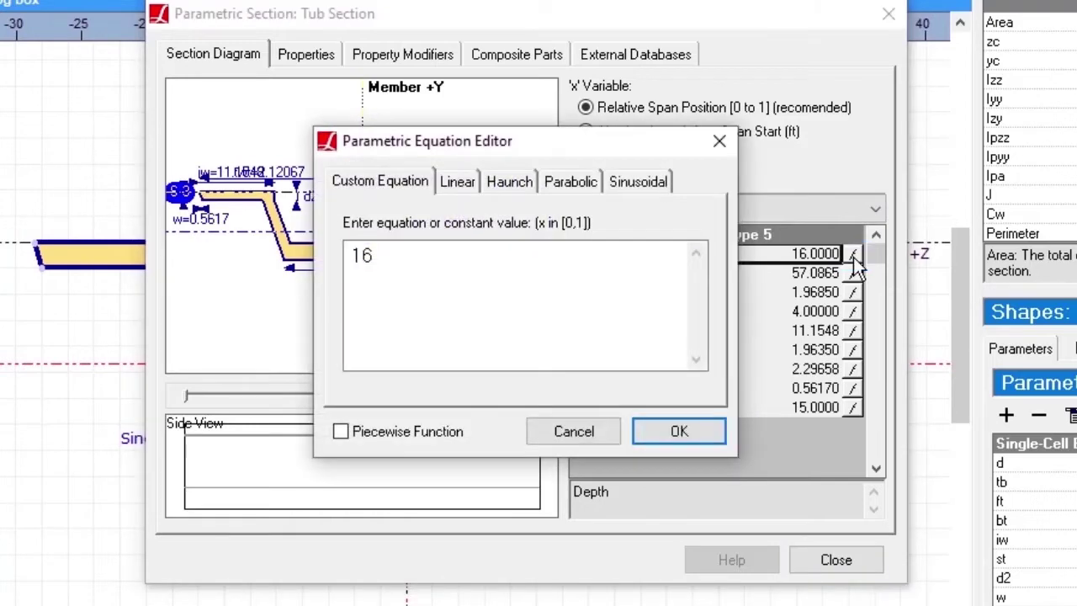
# - Look through the Linear, Haunch, Parabolic and Sinusoidal variation types available for the depth parameter
pyautogui.click(455, 183)
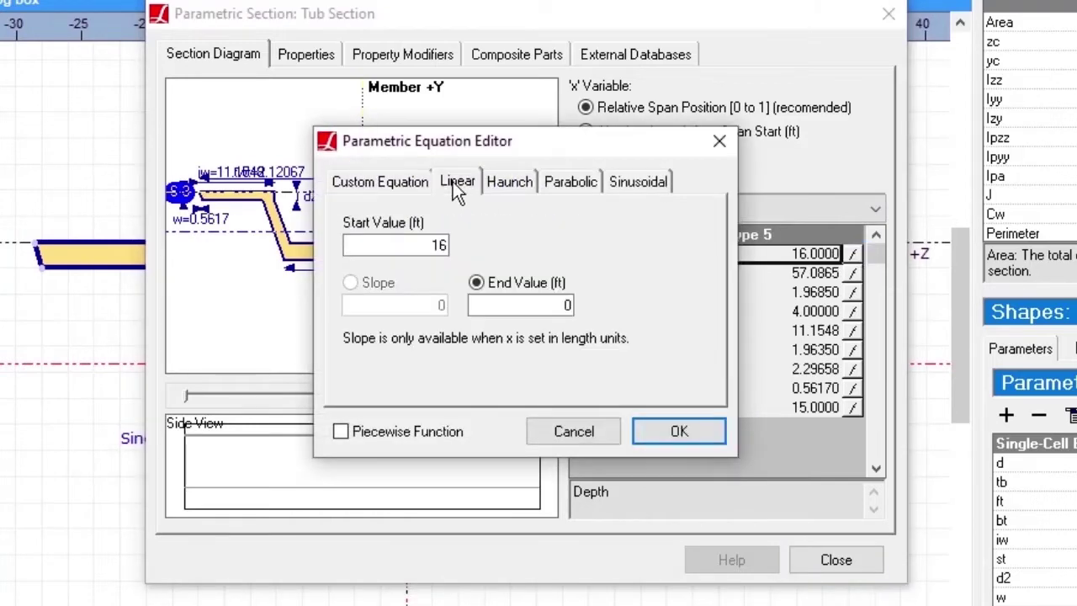
pyautogui.click(511, 184)
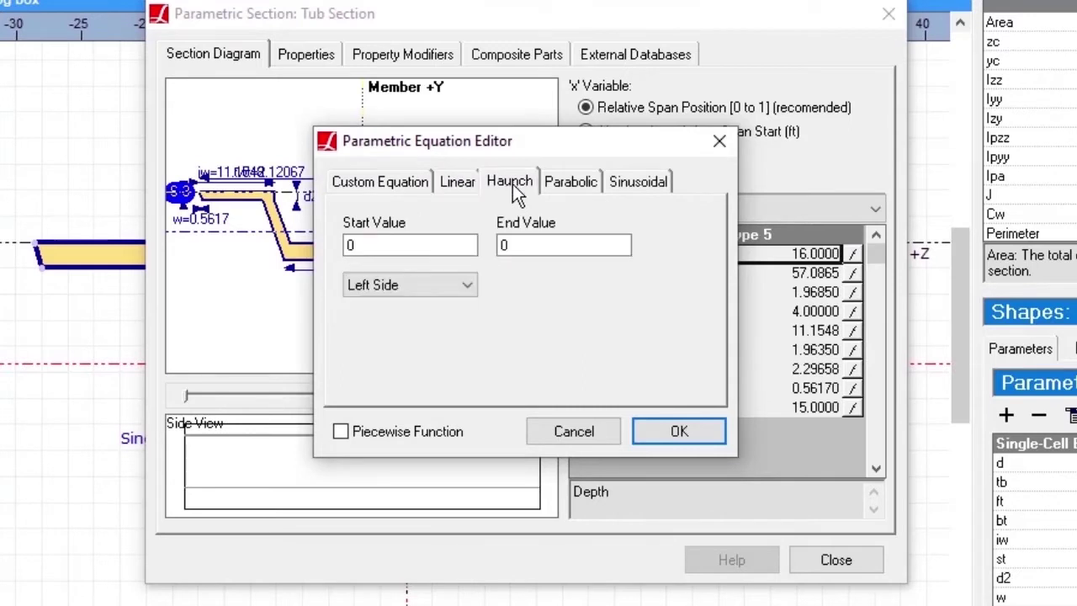
pyautogui.click(577, 184)
pyautogui.click(654, 194)
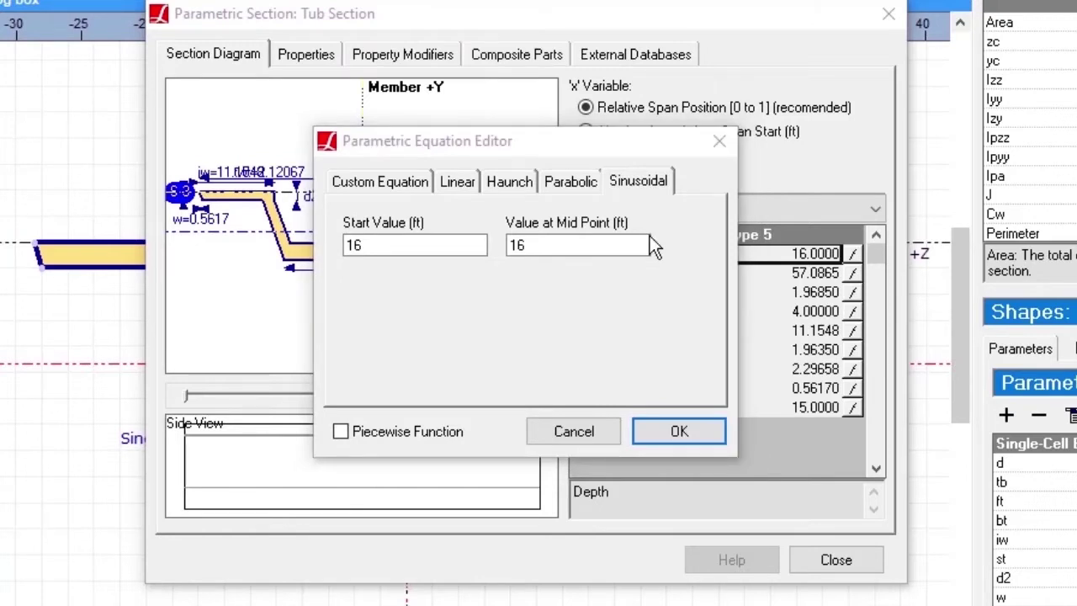
# - Define the depth d with the custom equation 16+10*x^3 and preview the section at span position 1
pyautogui.click(367, 184)
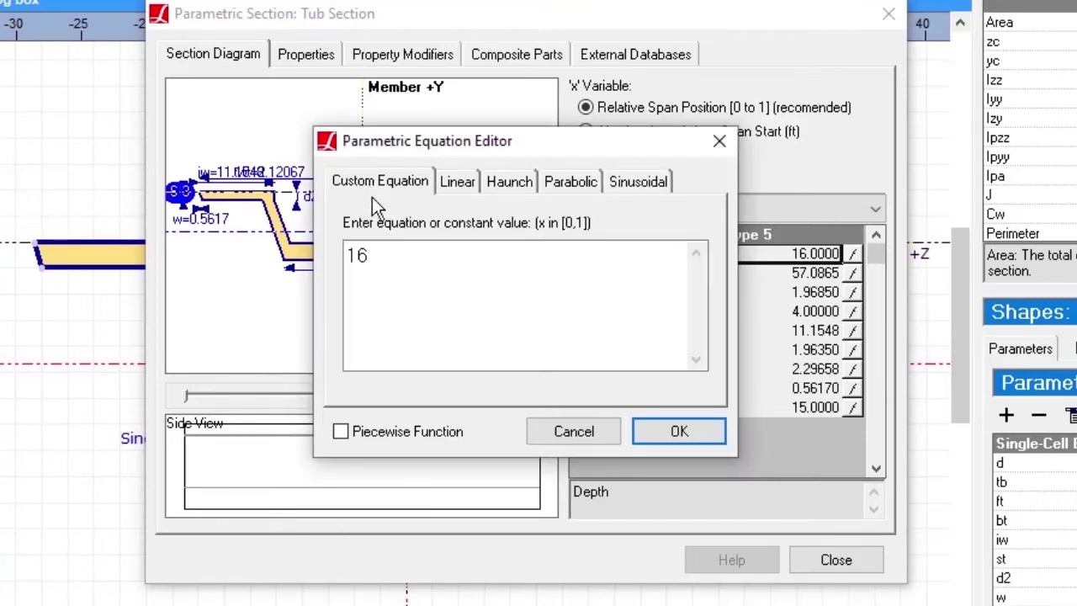
pyautogui.click(378, 252)
pyautogui.write('+1')
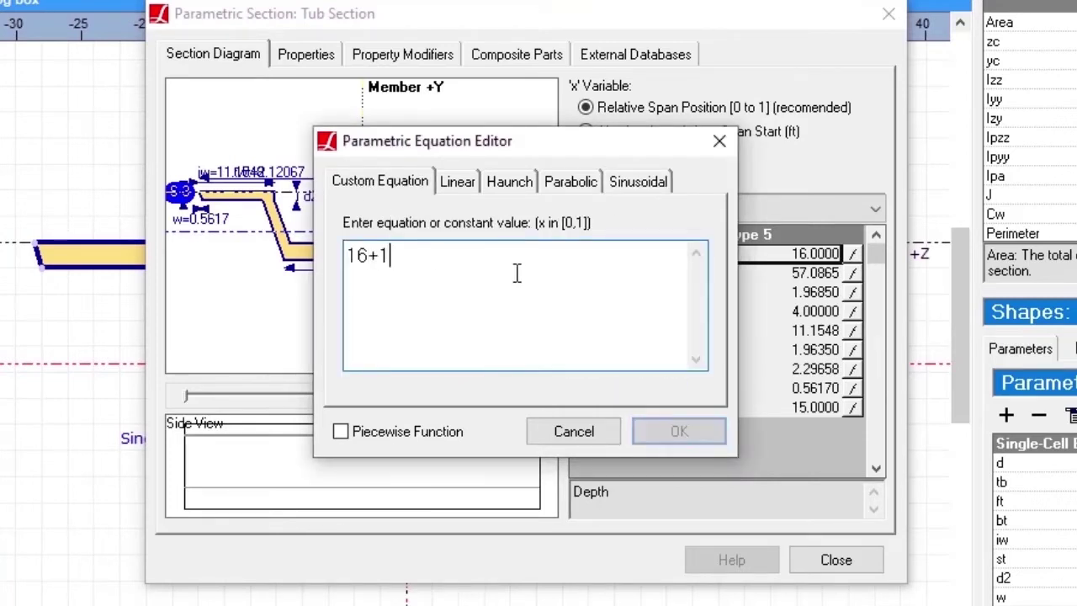
pyautogui.write('0*x^3')
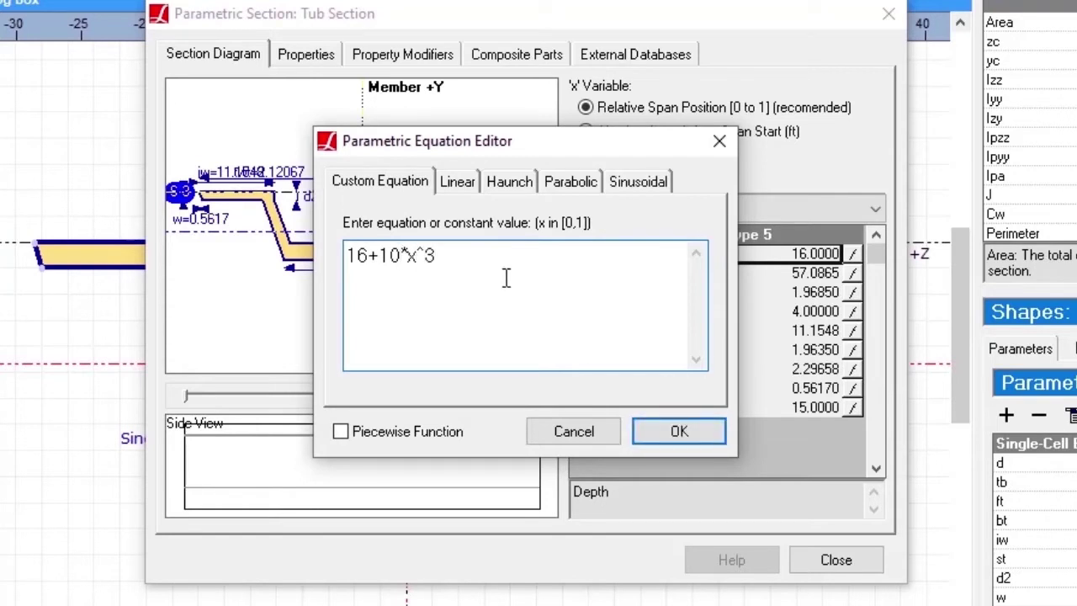
pyautogui.click(701, 436)
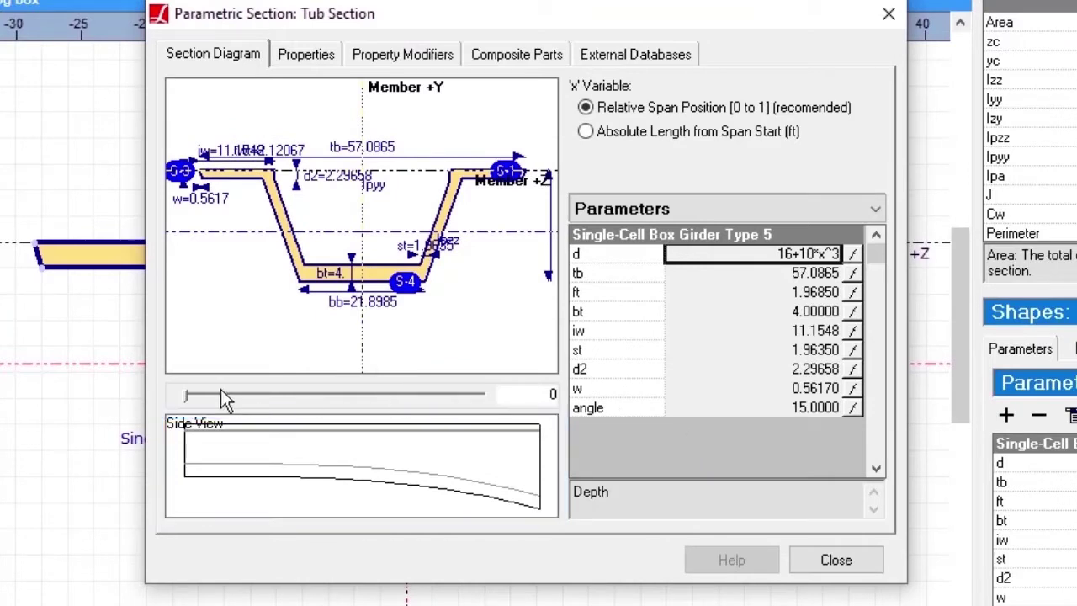
pyautogui.moveTo(191, 396); pyautogui.dragTo(482, 401)
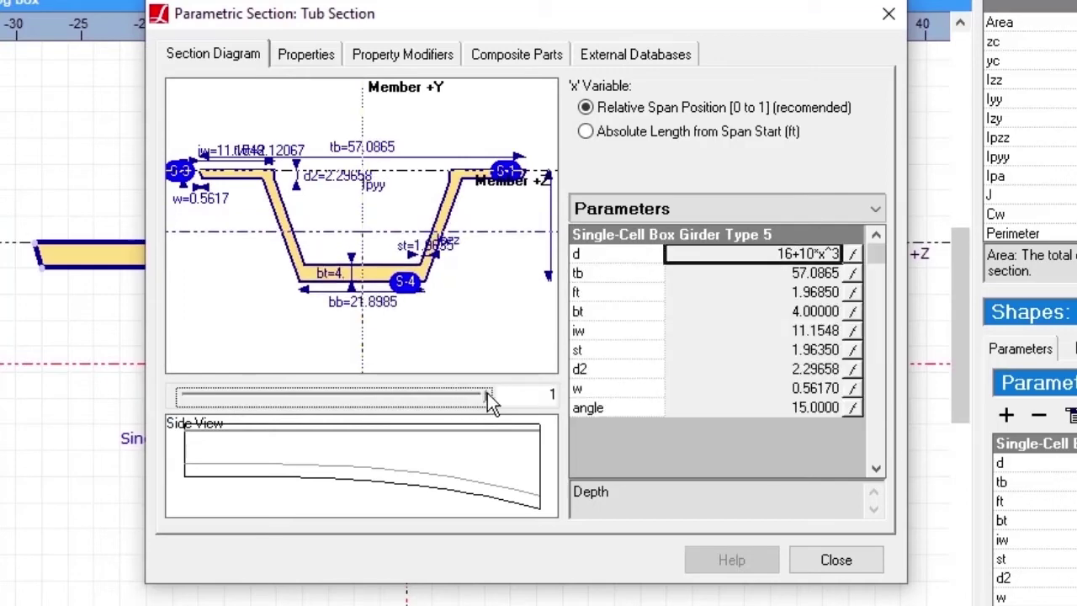
# - Give depth d a parabolic variation with start value 16 ft, initial slope 10 and final slope 30, and close the variation settings
pyautogui.click(853, 254)
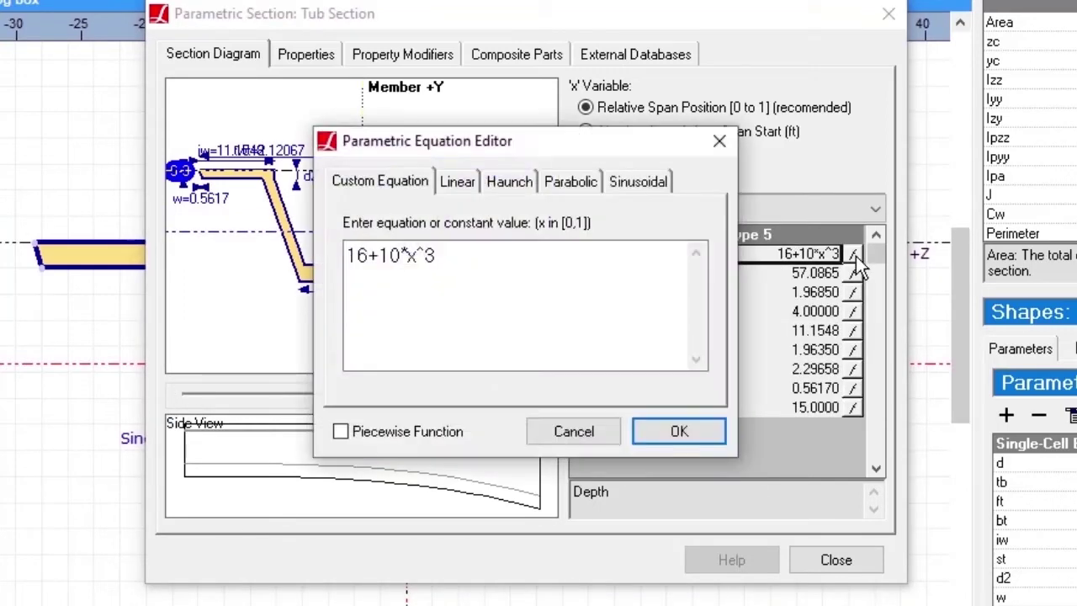
pyautogui.click(585, 187)
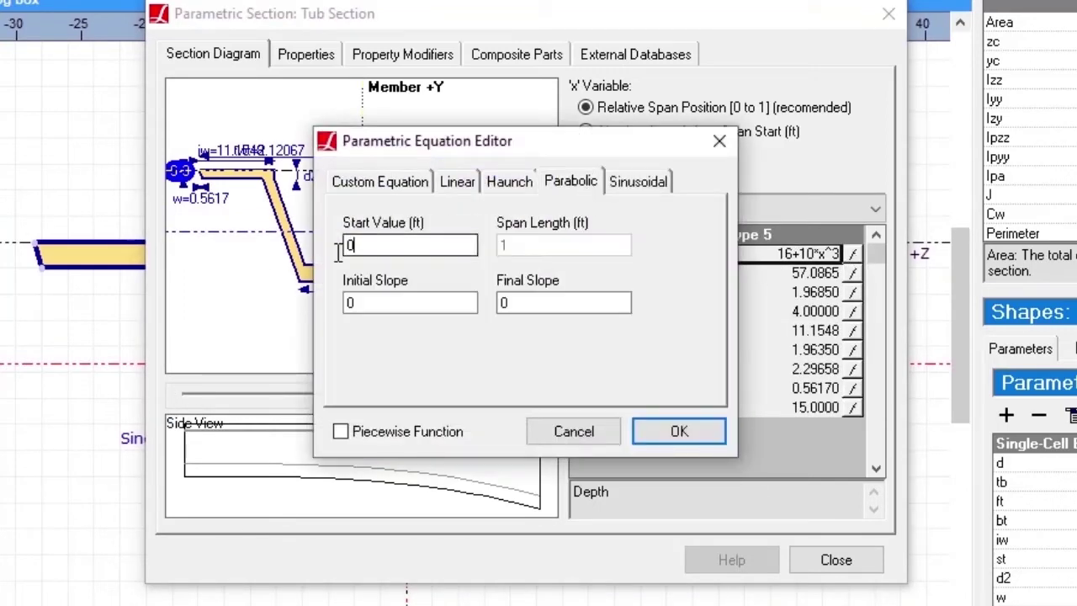
pyautogui.moveTo(337, 251); pyautogui.dragTo(264, 249)
pyautogui.write('16')
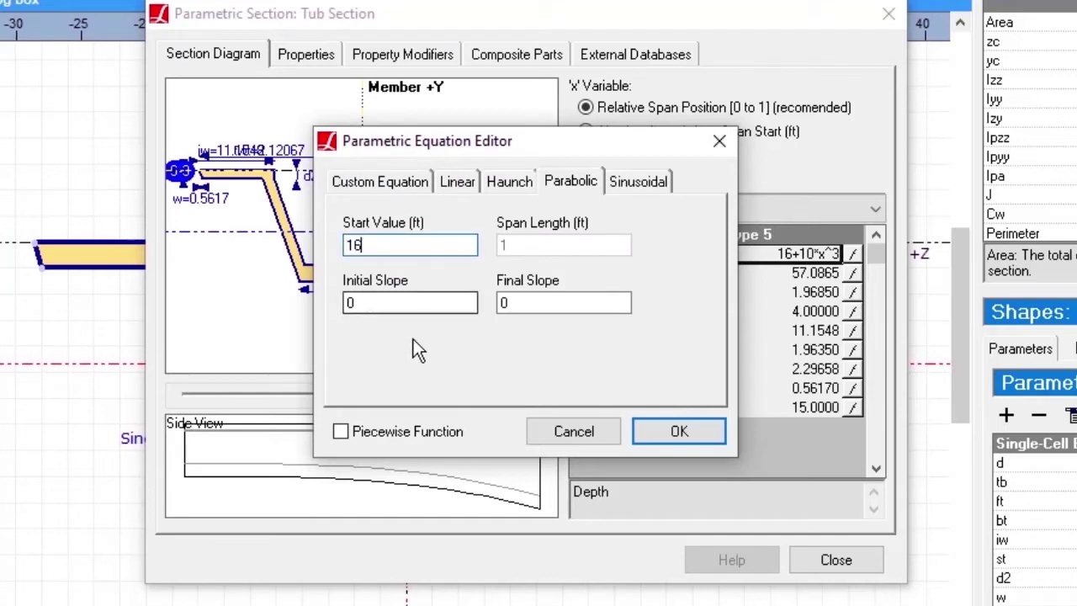
pyautogui.moveTo(370, 305); pyautogui.dragTo(328, 304)
pyautogui.write('10')
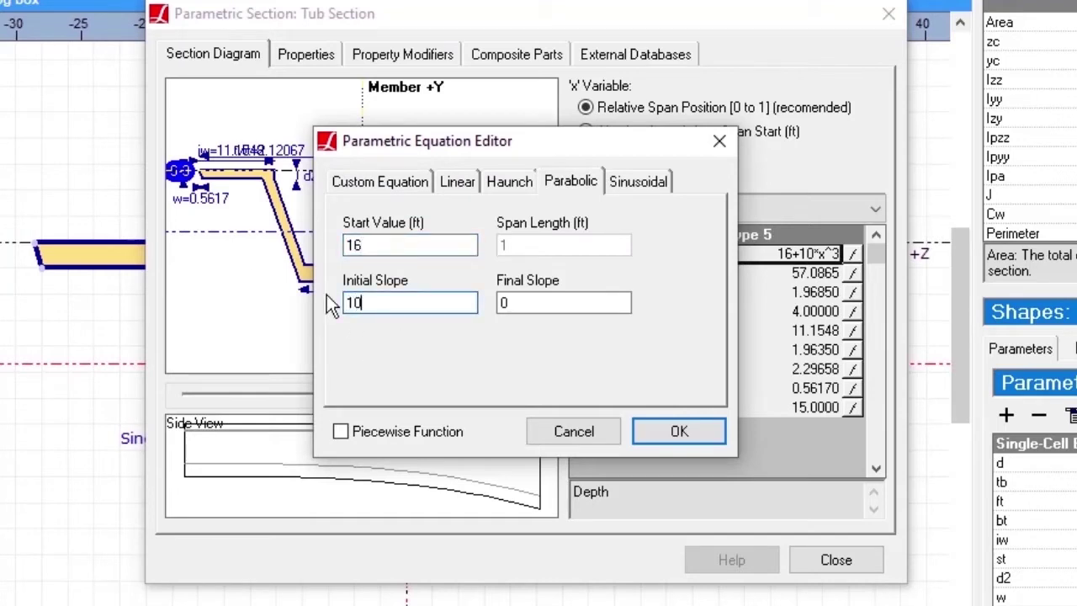
pyautogui.moveTo(538, 303); pyautogui.dragTo(486, 319)
pyautogui.write('30')
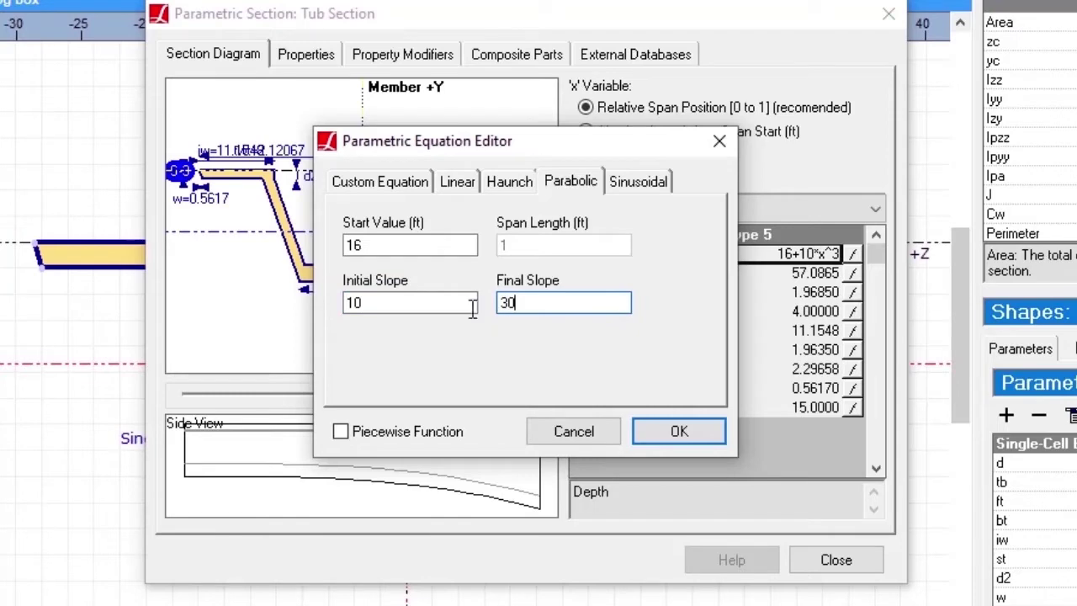
pyautogui.click(680, 431)
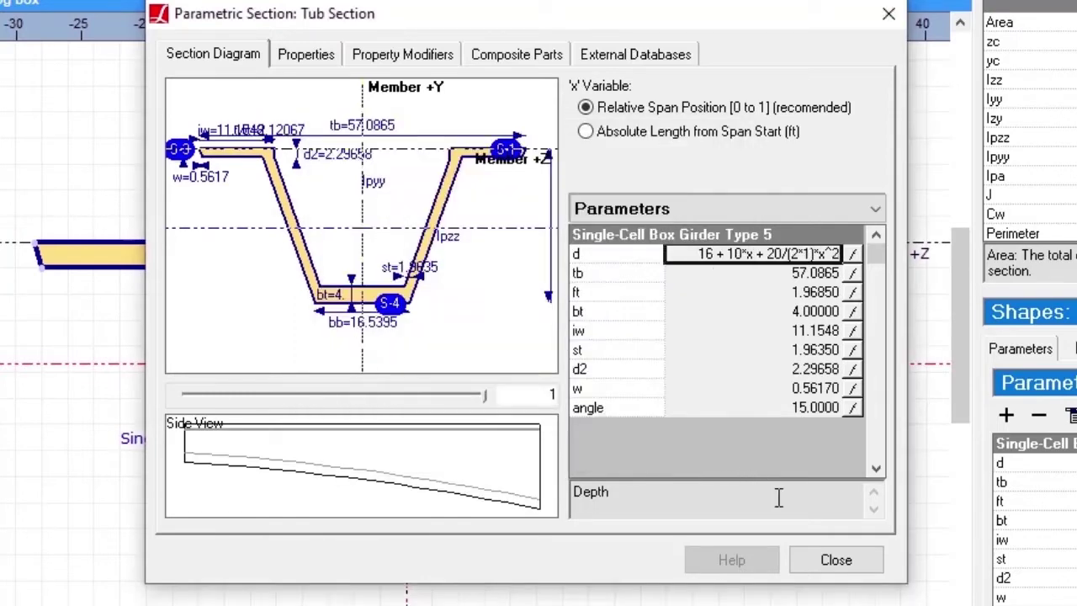
pyautogui.click(854, 570)
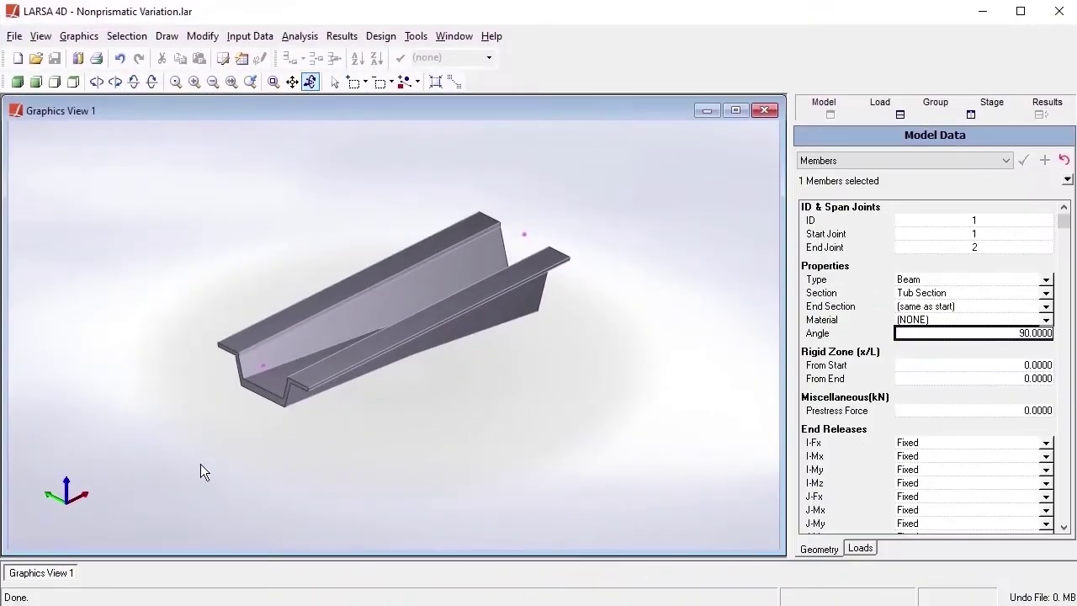
# - In LARSA 4D, turn the tub member to a side view and display it with simple rendering
pyautogui.moveTo(563, 490); pyautogui.dragTo(384, 347)
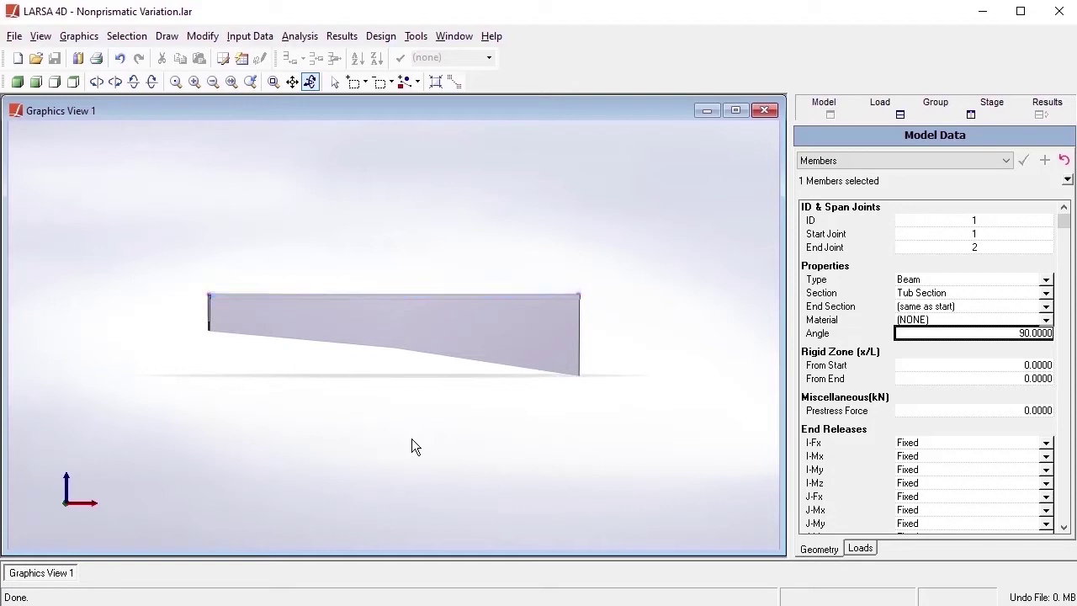
pyautogui.click(78, 36)
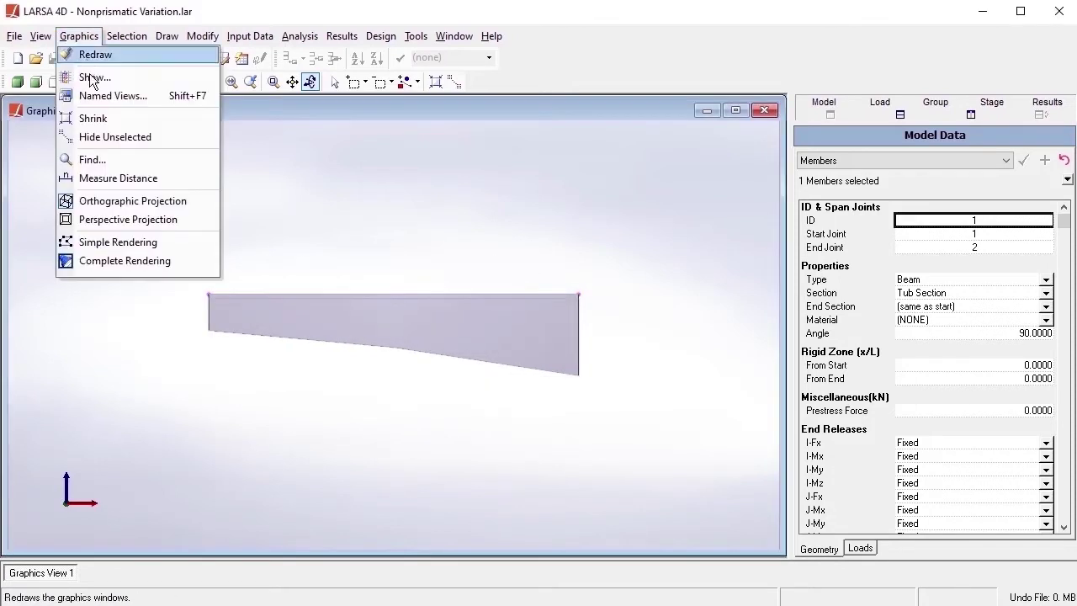
pyautogui.click(186, 241)
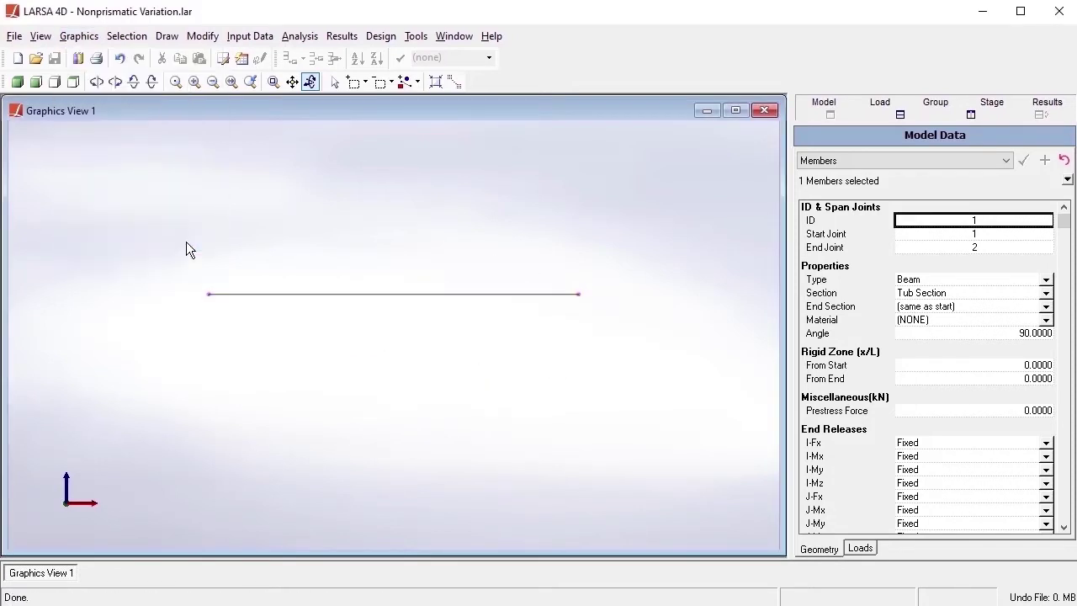
# - Break the tub member into 10 equal segments and display the result with complete rendering
pyautogui.click(203, 36)
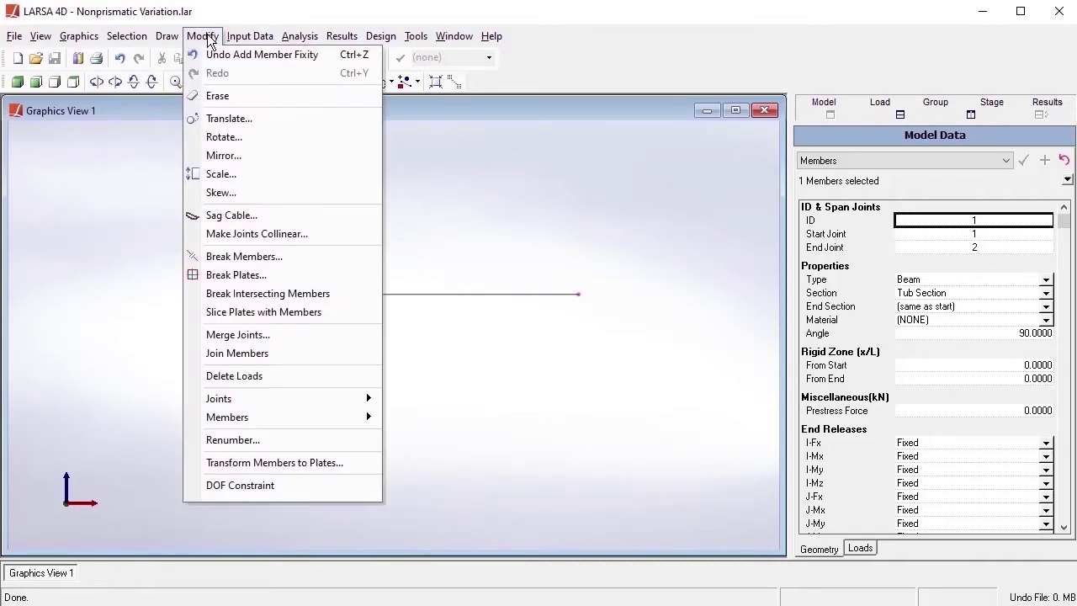
pyautogui.click(306, 258)
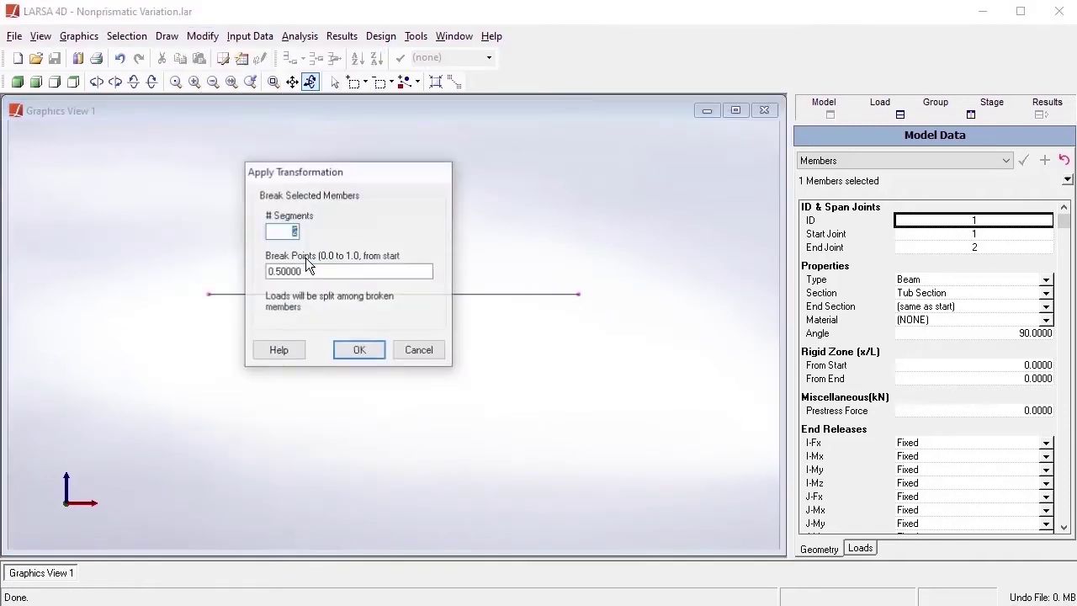
pyautogui.write('10')
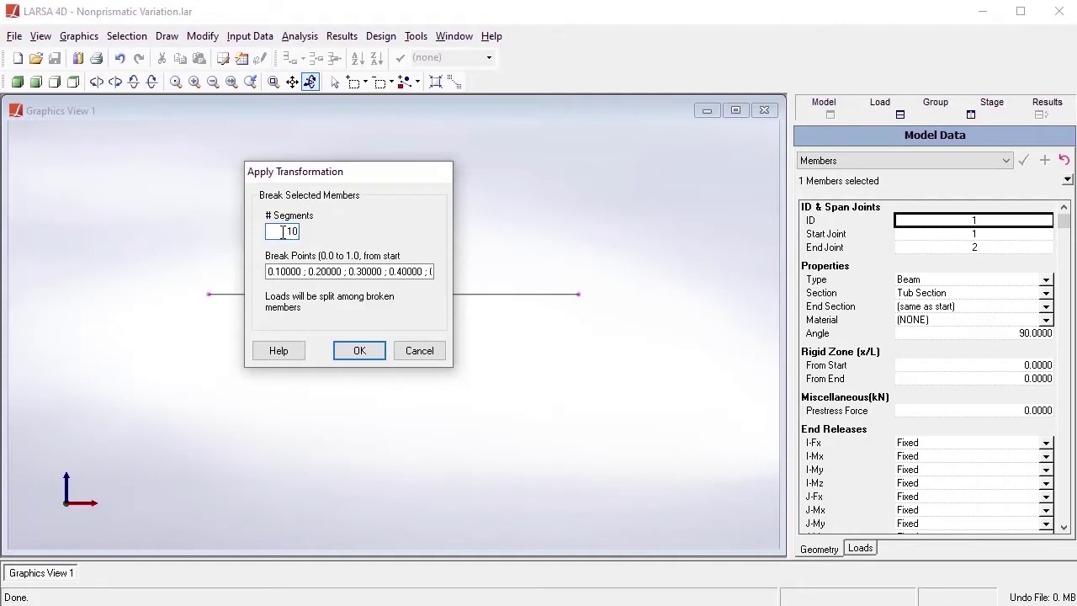
pyautogui.click(360, 351)
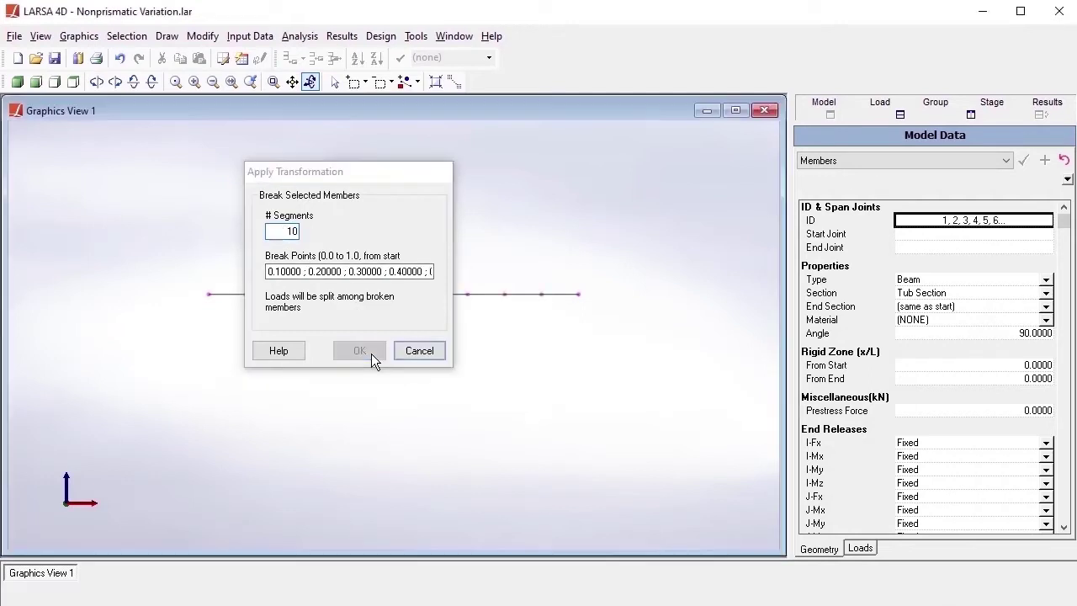
pyautogui.click(78, 35)
pyautogui.click(113, 262)
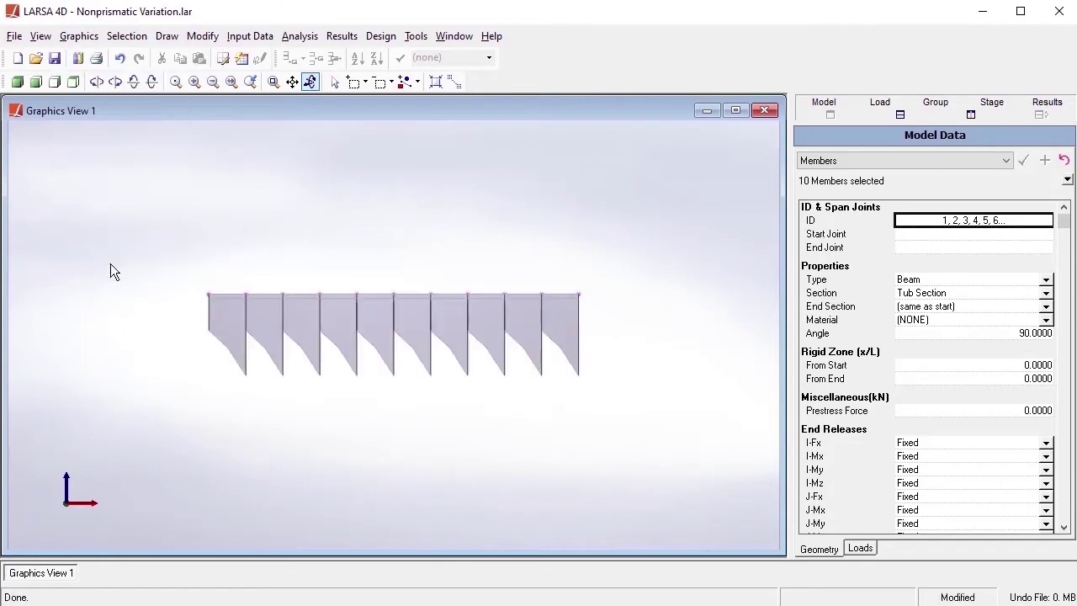
pyautogui.moveTo(110, 265); pyautogui.dragTo(80, 239)
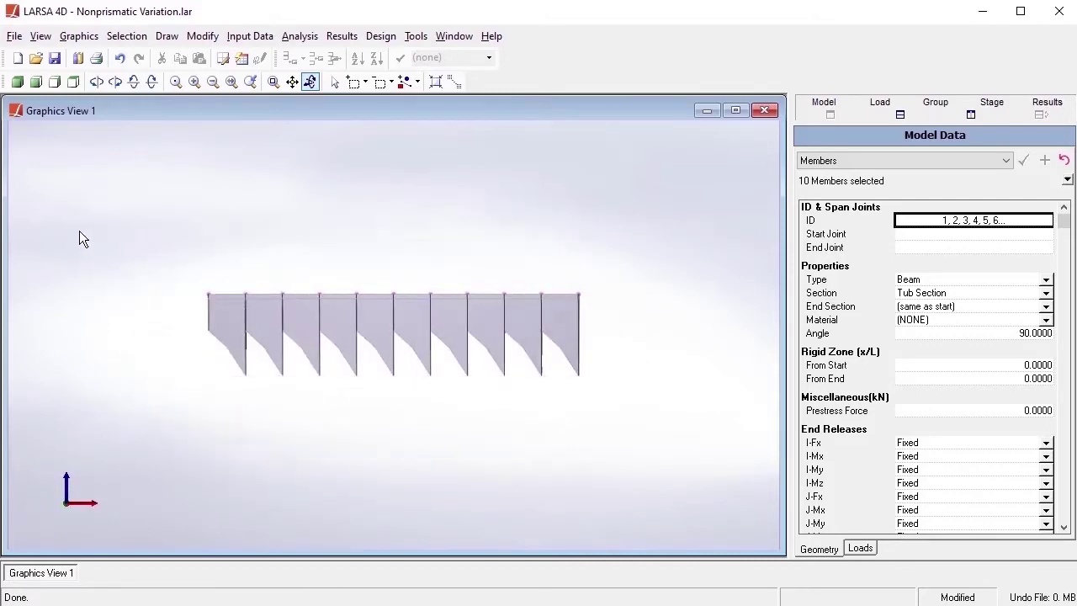
# - Create one span from the ten selected members so the depth variation runs along their full length
pyautogui.click(167, 36)
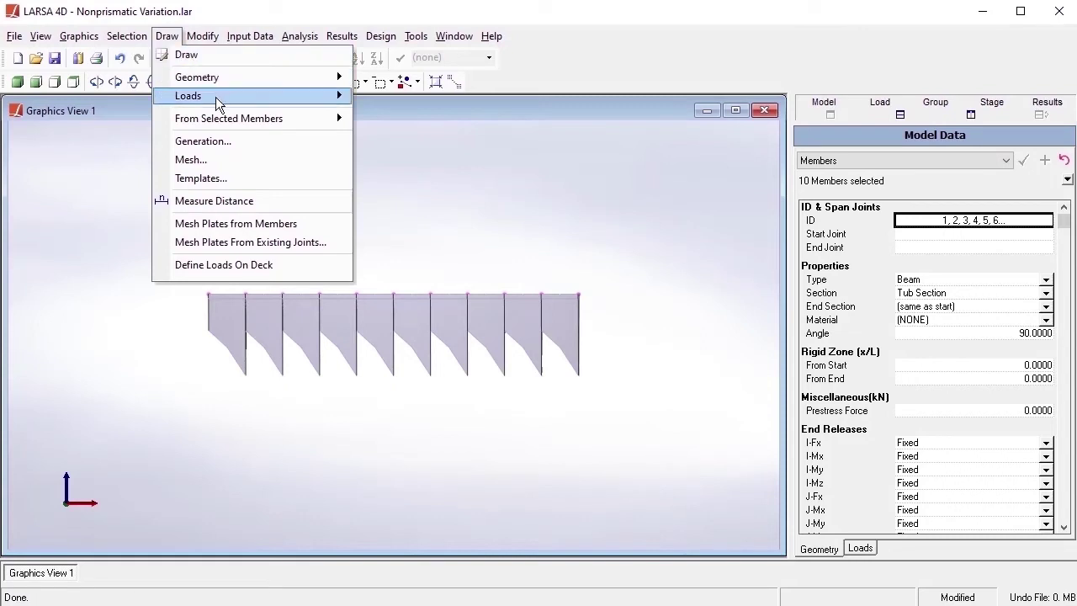
pyautogui.moveTo(322, 122)
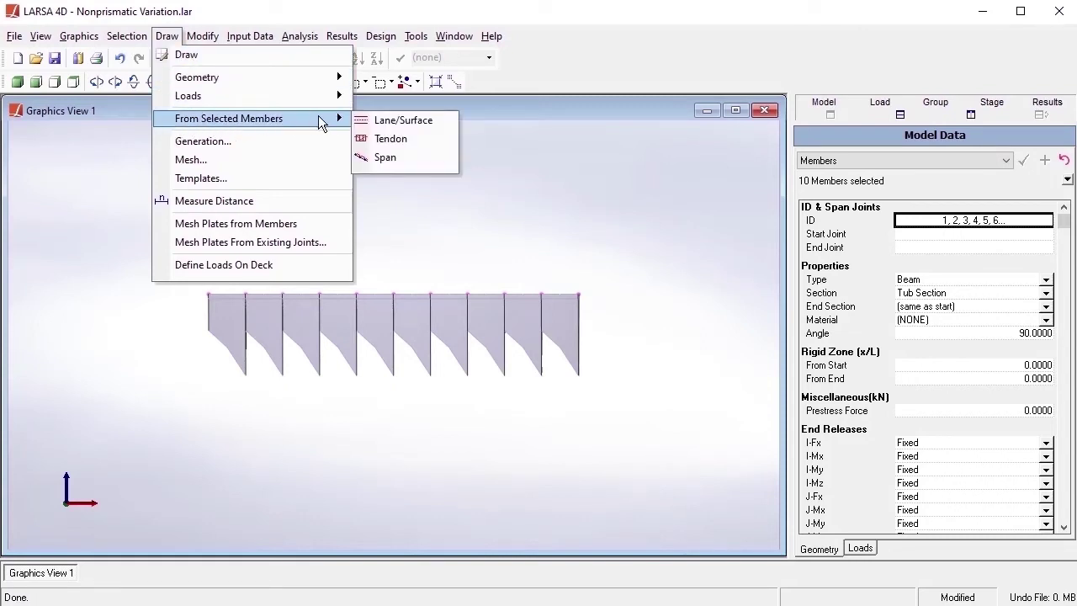
pyautogui.click(434, 163)
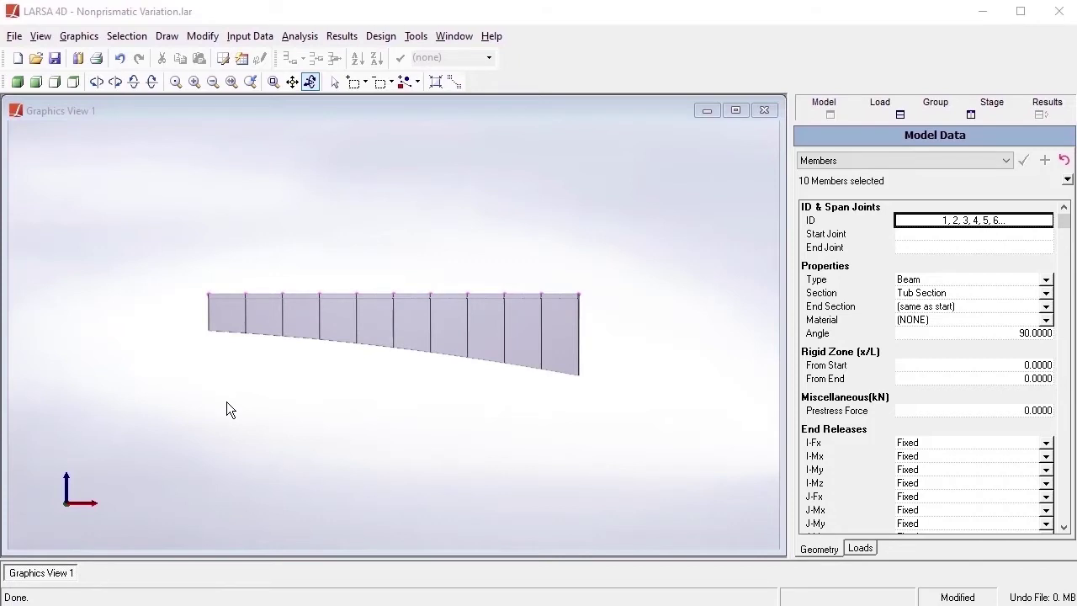
pyautogui.moveTo(226, 406); pyautogui.dragTo(460, 488)
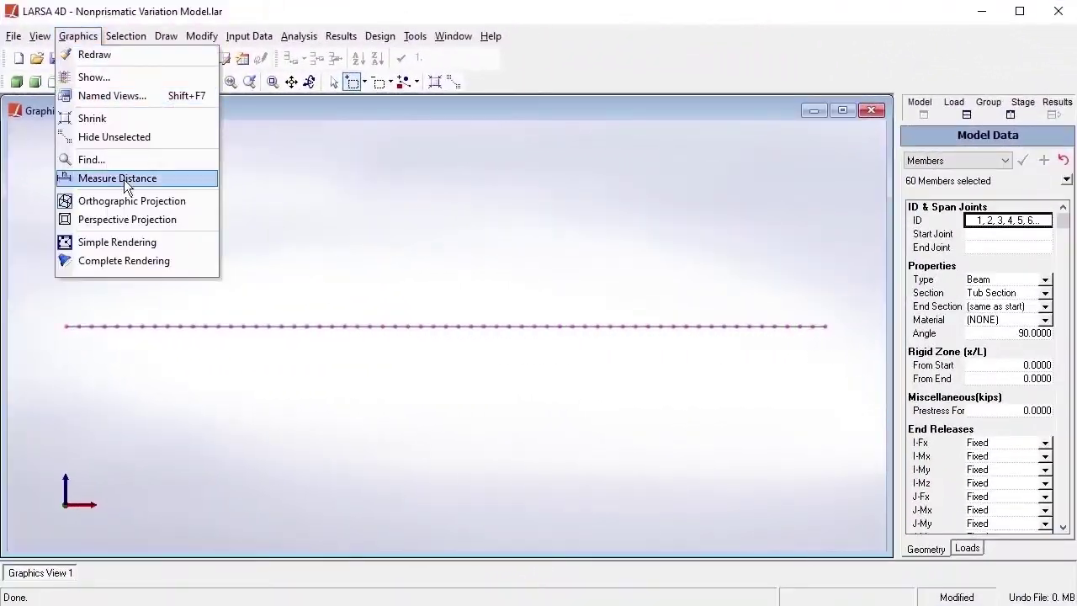
# - Display the 60-member bridge model with complete rendering and open the spans table in the member geometry data
pyautogui.click(191, 262)
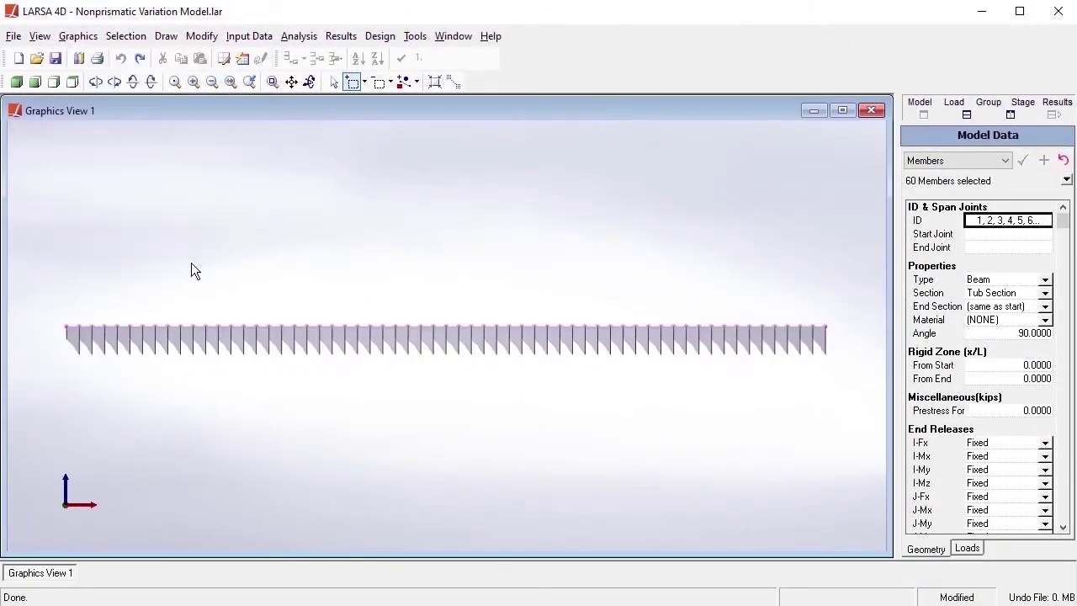
pyautogui.click(257, 39)
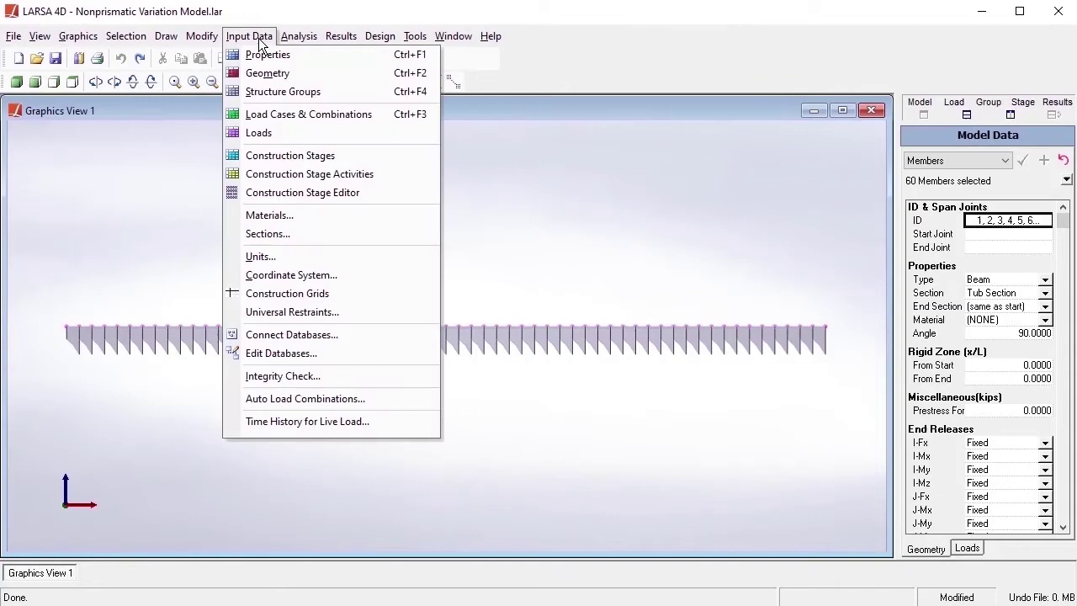
pyautogui.click(327, 73)
pyautogui.click(97, 137)
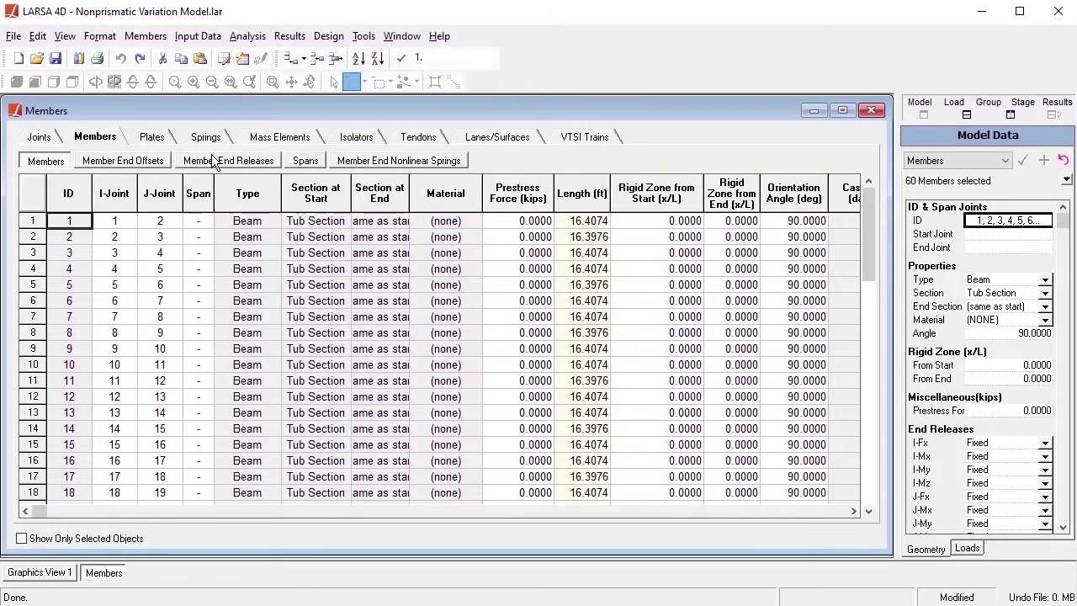
pyautogui.click(314, 161)
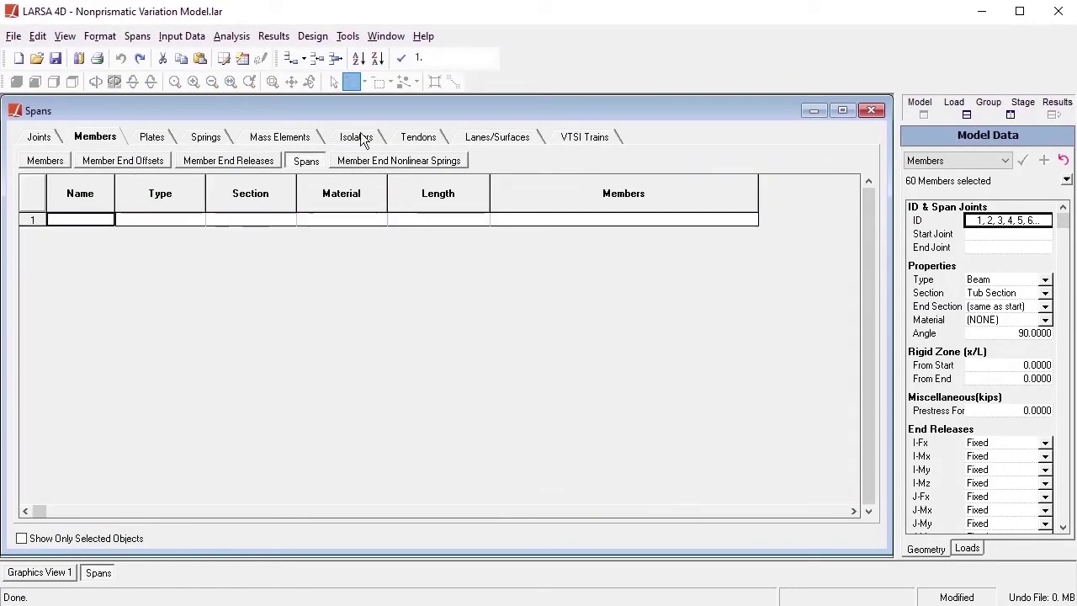
# - Tile the spans table and the graphics view horizontally and enlarge the model in its view
pyautogui.click(384, 38)
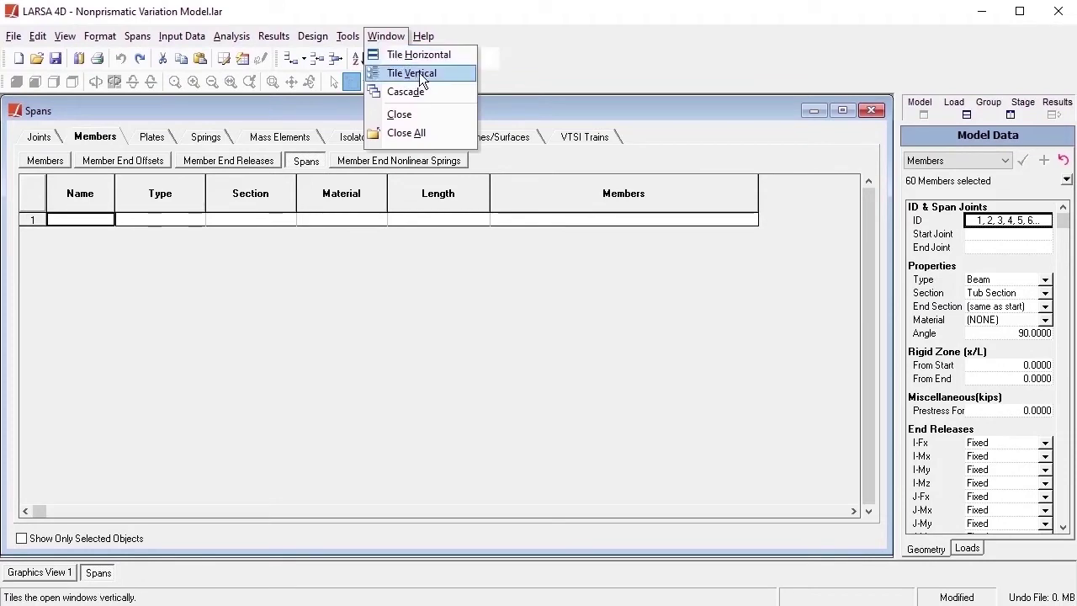
pyautogui.click(434, 55)
pyautogui.scroll(3, 451, 492)
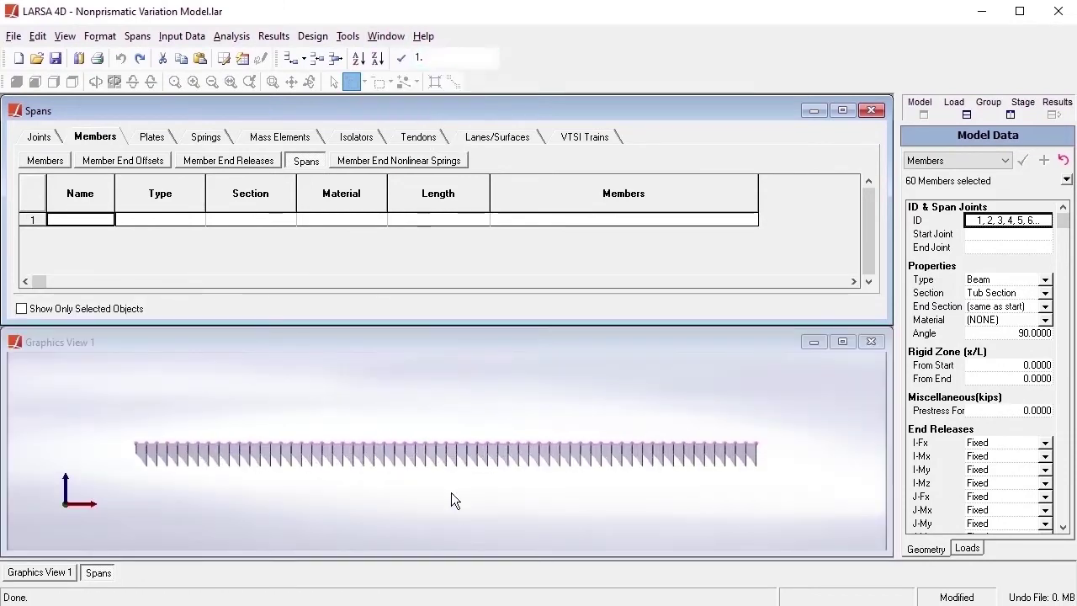
# - Clear the selection, select members 1 to 14 at the start of the bridge and create a span from them
pyautogui.click(379, 370)
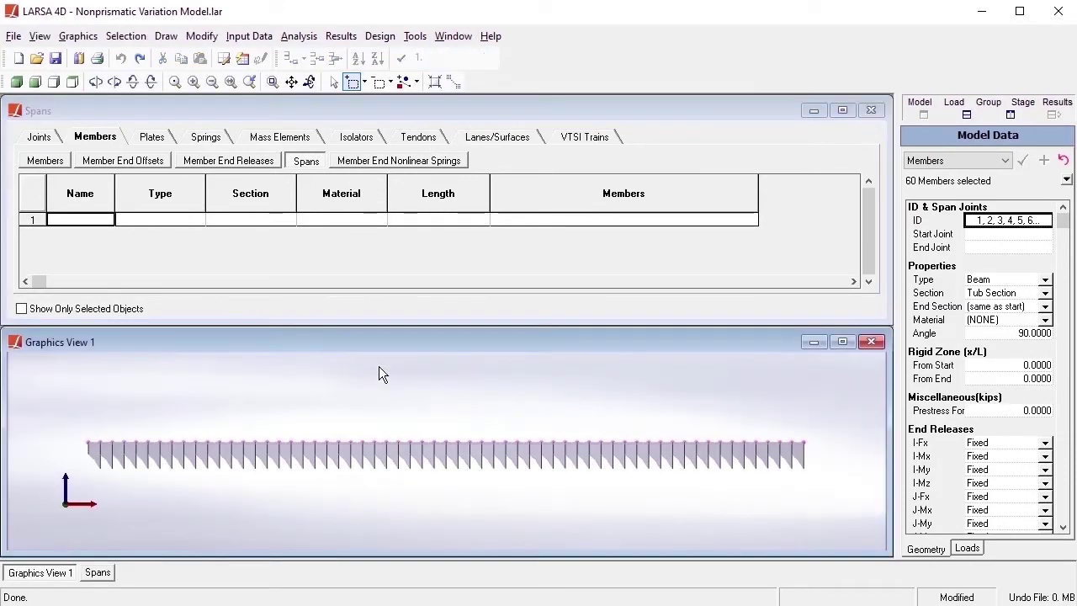
pyautogui.click(391, 82)
pyautogui.click(433, 102)
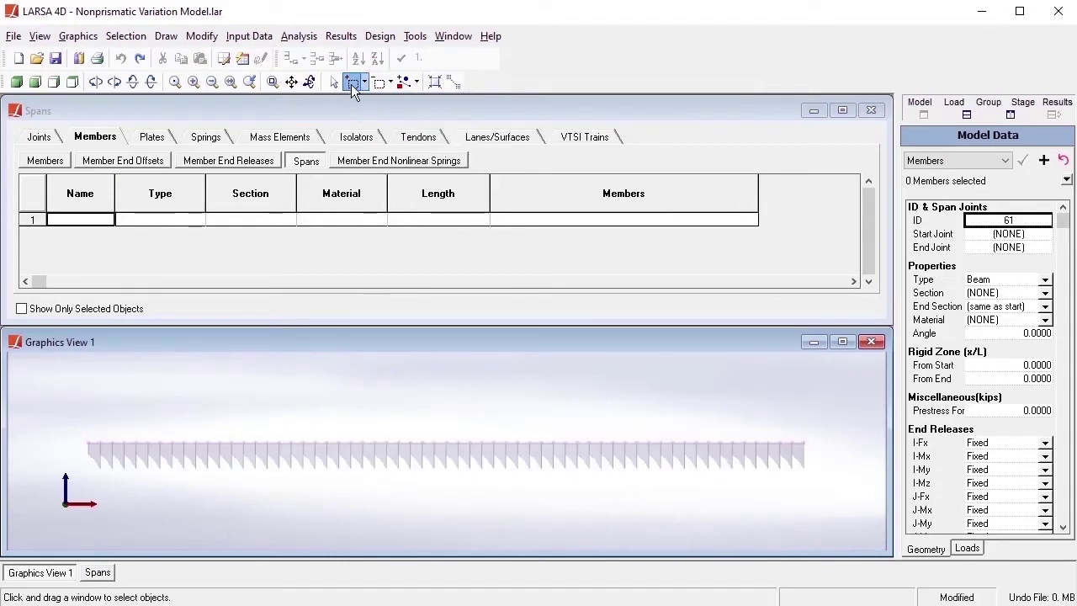
pyautogui.moveTo(69, 417); pyautogui.dragTo(265, 486)
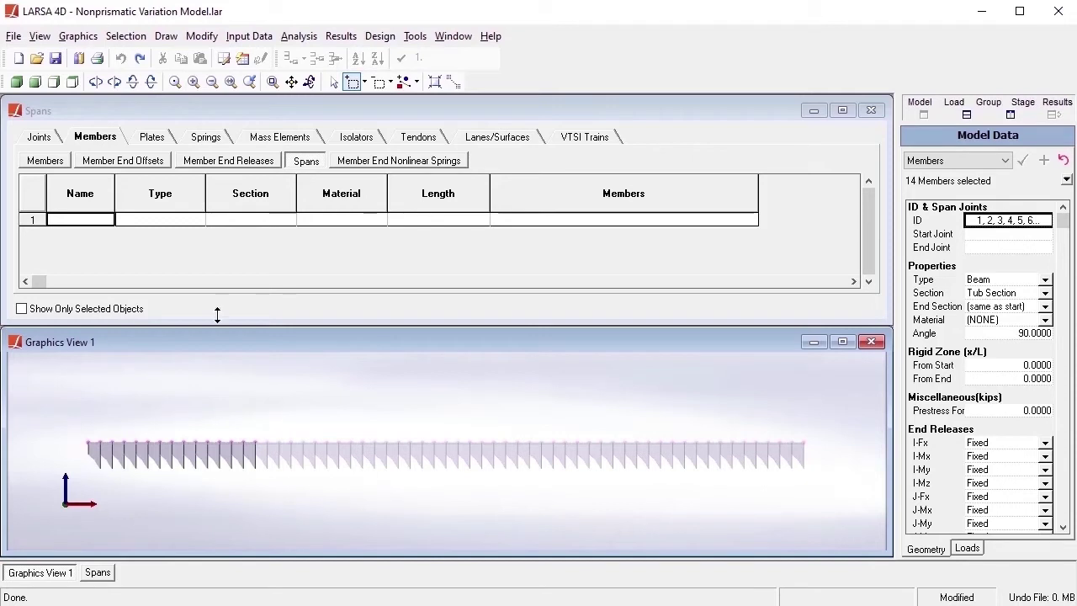
pyautogui.click(165, 37)
pyautogui.moveTo(325, 126)
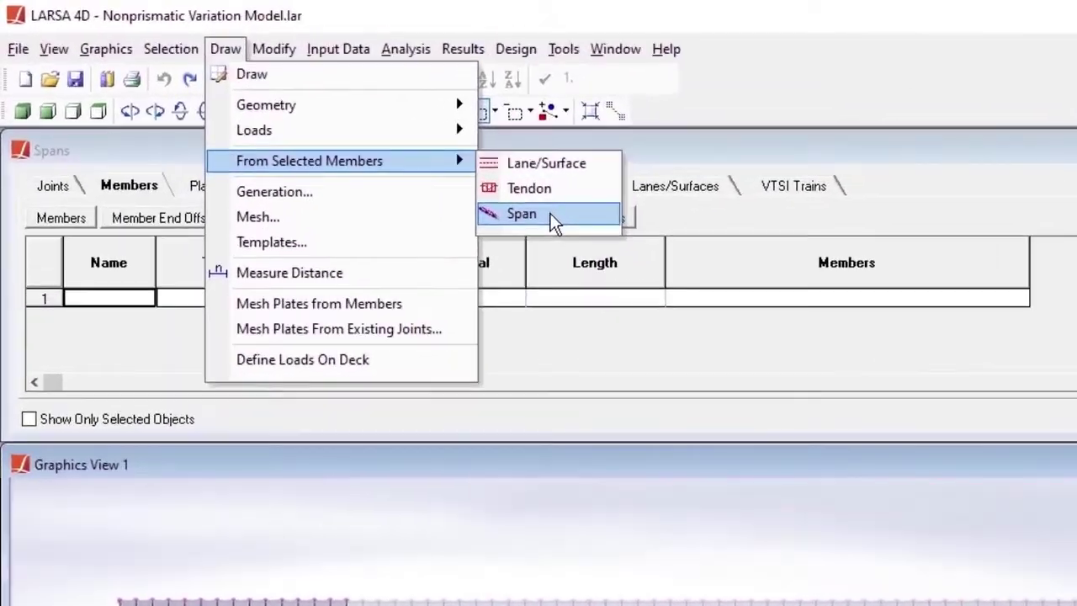
pyautogui.click(403, 158)
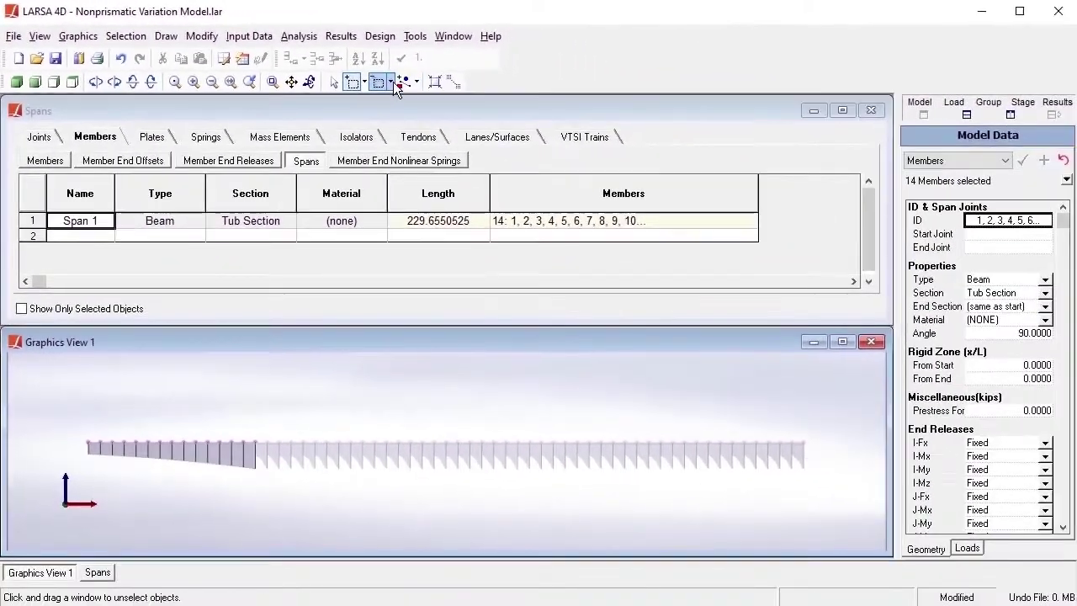
# - Clear the selection, select the next 16 members, 15 to 30, and create a second span from them
pyautogui.click(611, 128)
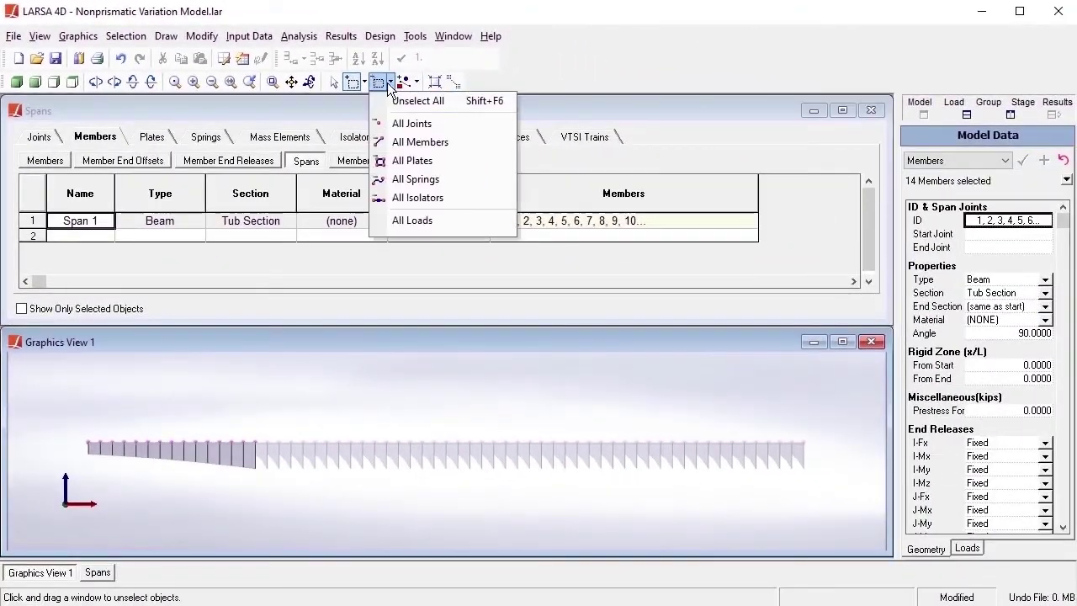
pyautogui.click(421, 101)
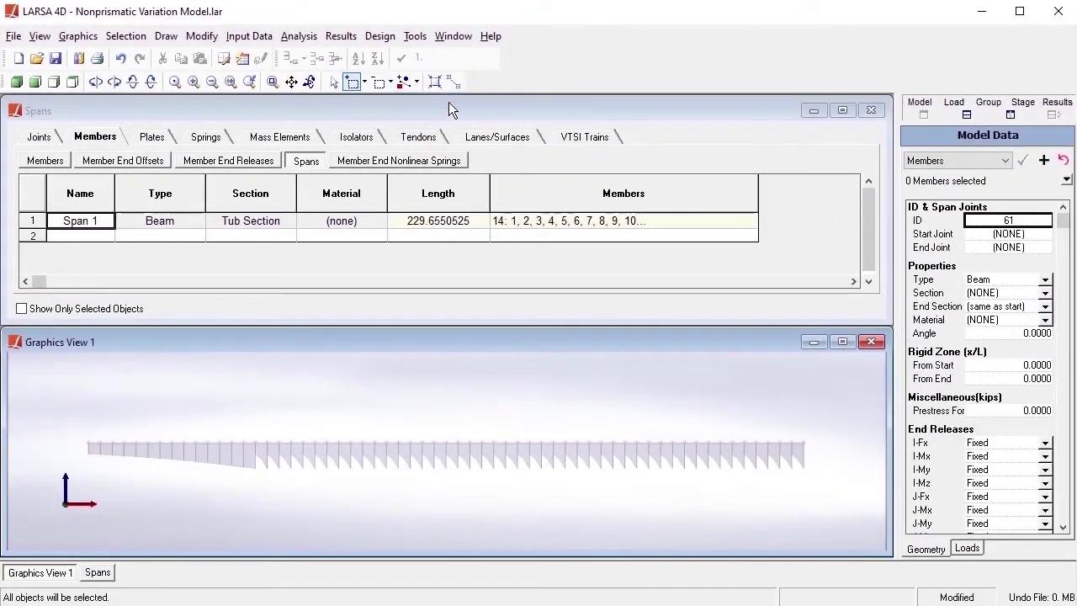
pyautogui.click(352, 82)
pyautogui.moveTo(435, 478); pyautogui.dragTo(263, 402)
pyautogui.click(166, 36)
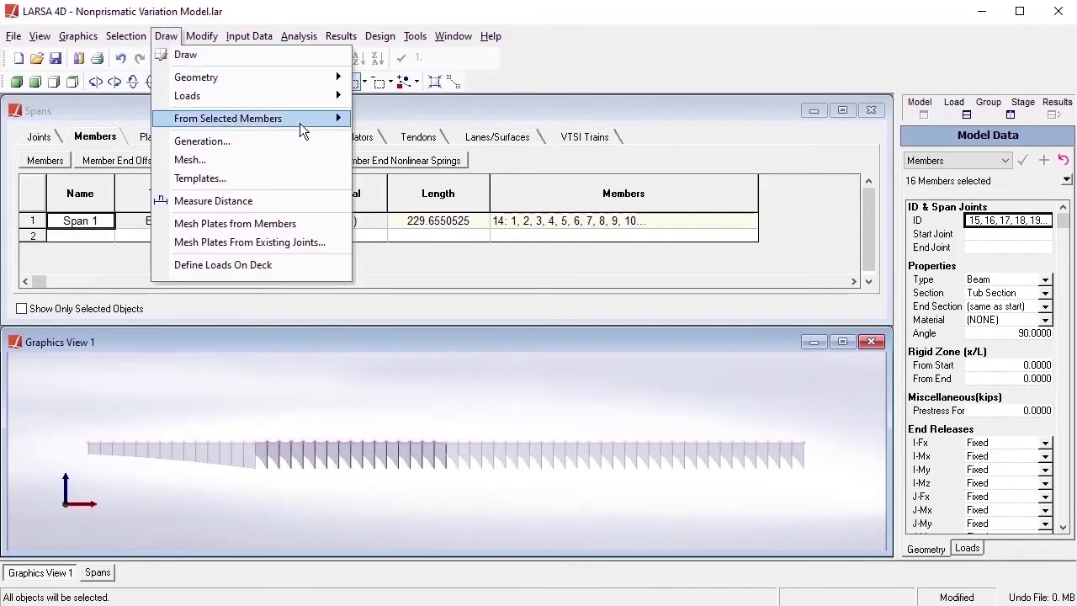
pyautogui.moveTo(303, 120)
pyautogui.click(429, 158)
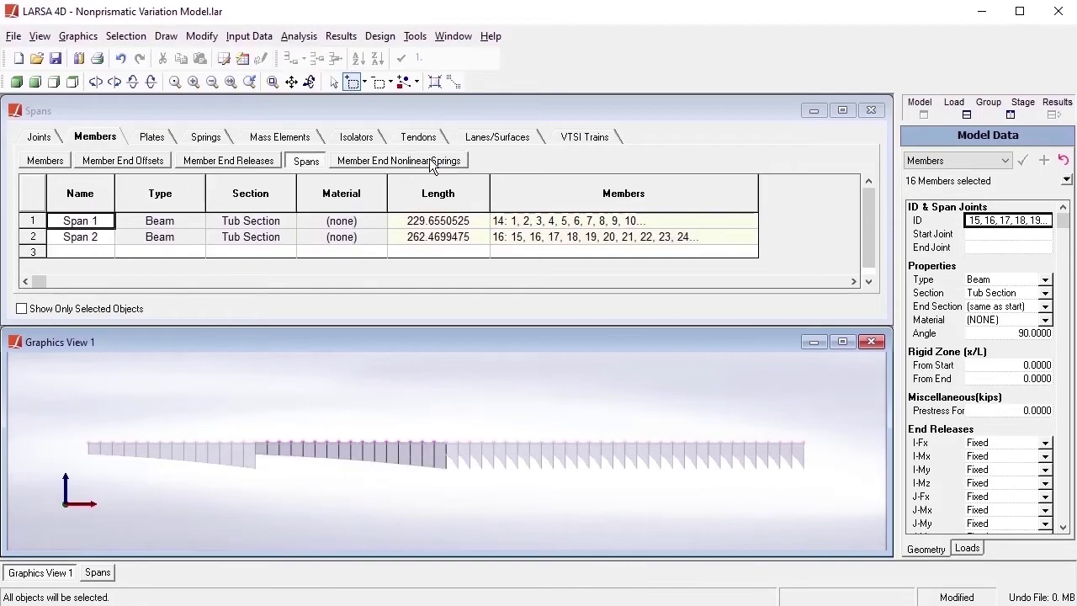
# - Reverse the direction of the second span, which contains members 15 to 30
pyautogui.click(559, 238)
pyautogui.rightClick(580, 238)
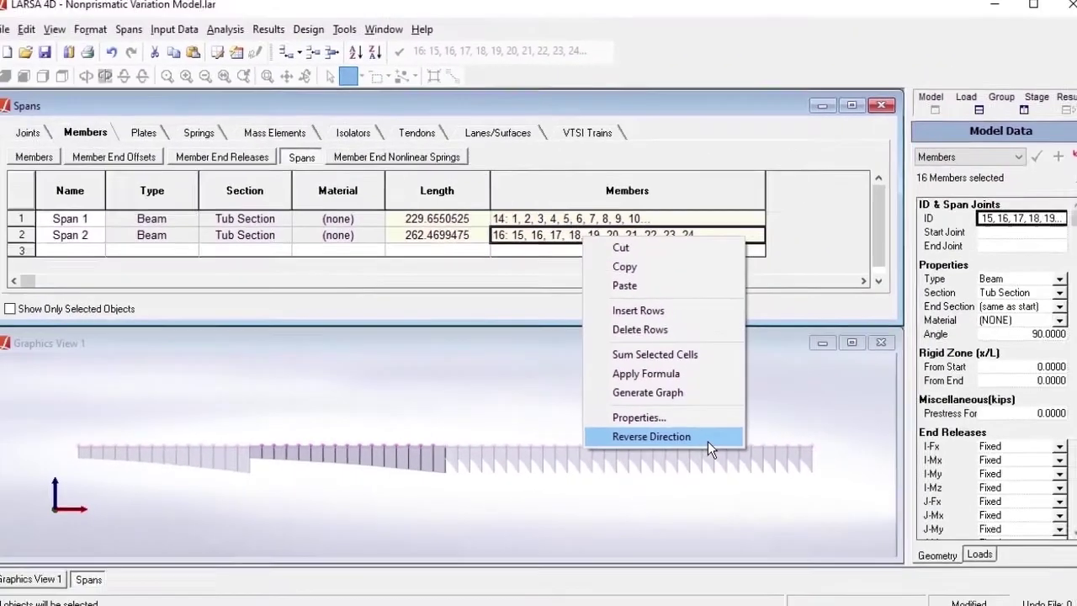
pyautogui.click(708, 438)
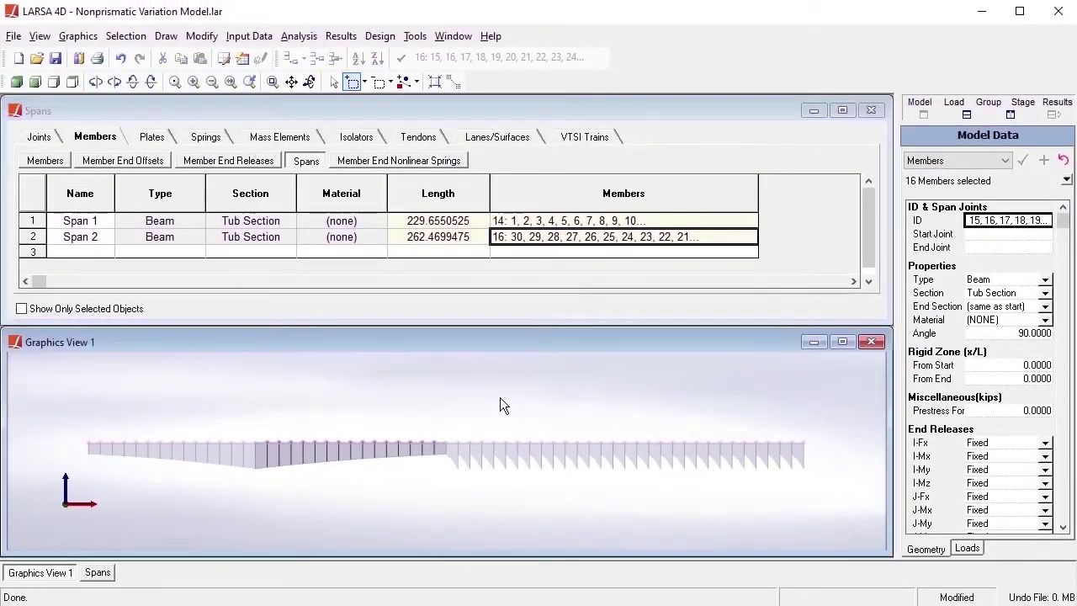
# - Clear the selection, select the next 15 members, starting at member 31, and create a third span from them
pyautogui.click(391, 82)
pyautogui.click(438, 100)
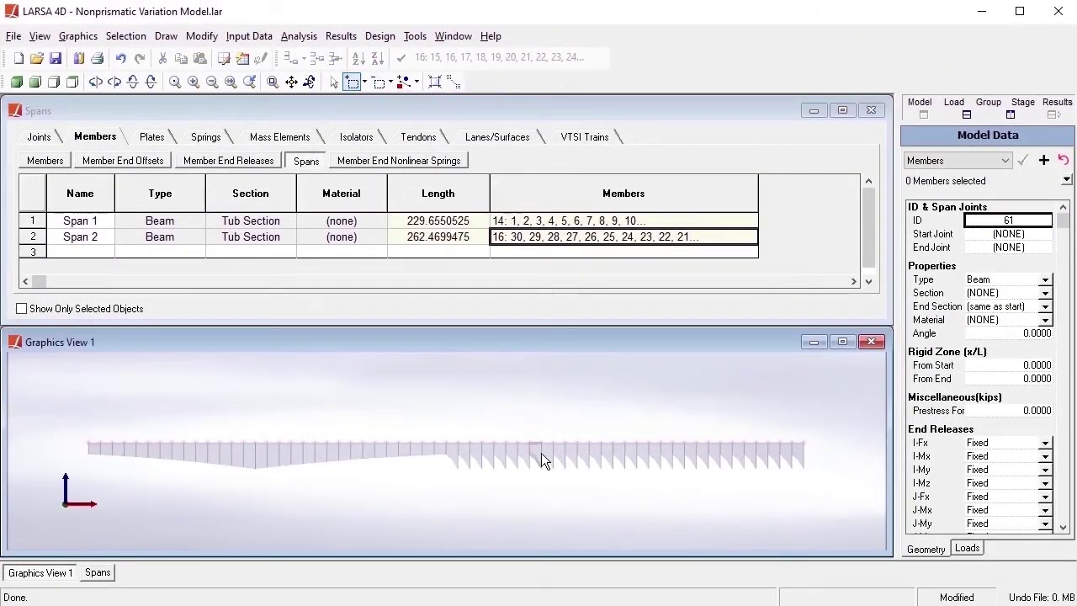
pyautogui.moveTo(621, 482); pyautogui.dragTo(450, 405)
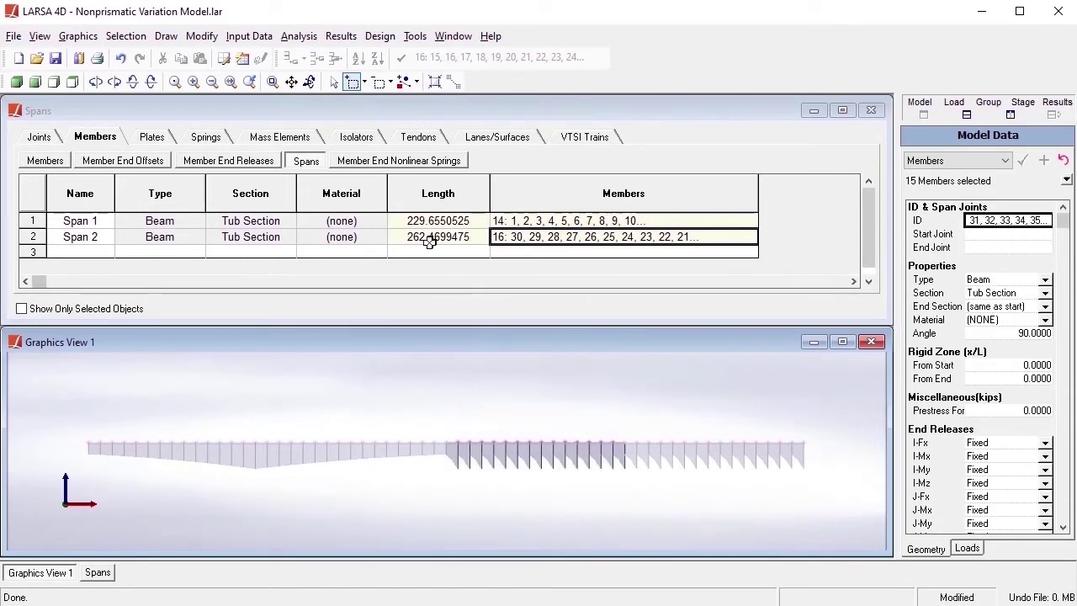
pyautogui.click(171, 39)
pyautogui.moveTo(289, 126)
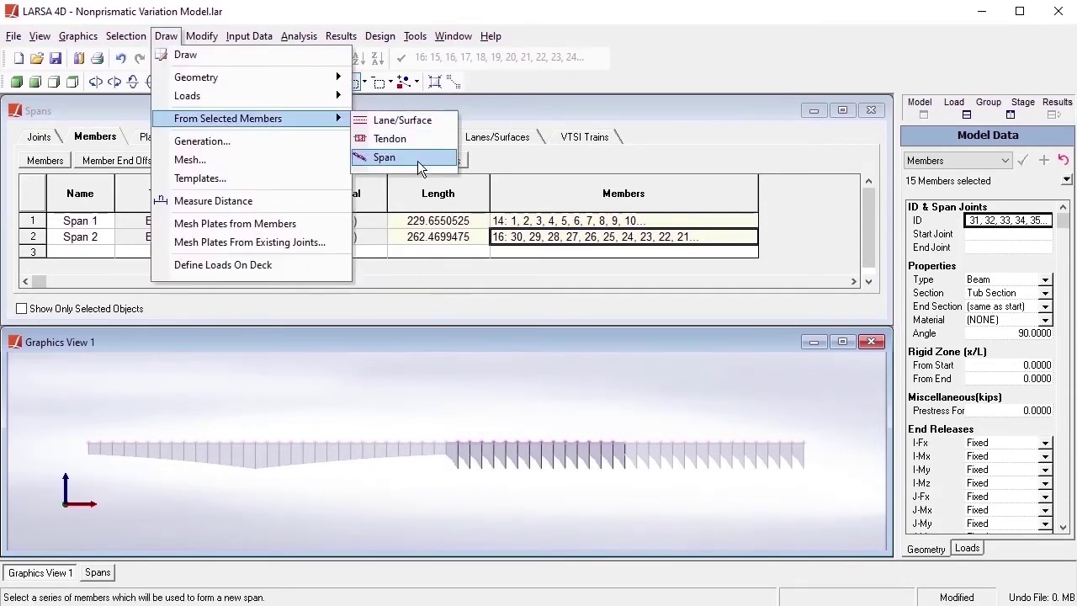
pyautogui.click(417, 161)
# - Clear the selection, select the last 15 members, 46 to 60, and create a fourth span from them
pyautogui.click(390, 81)
pyautogui.click(438, 100)
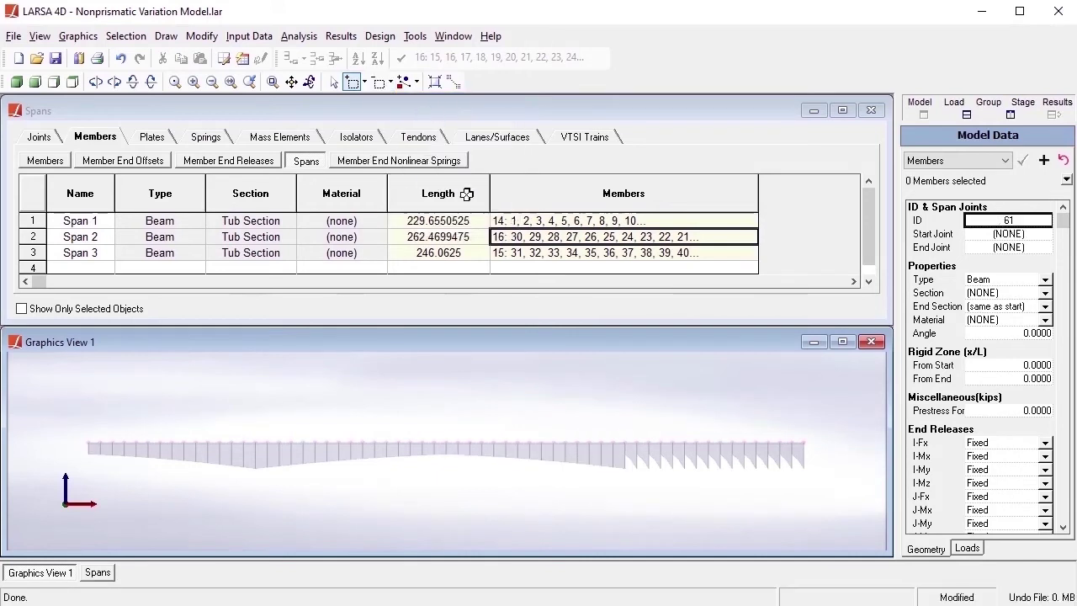
pyautogui.moveTo(818, 495); pyautogui.dragTo(630, 400)
pyautogui.click(166, 36)
pyautogui.moveTo(236, 115)
pyautogui.click(404, 160)
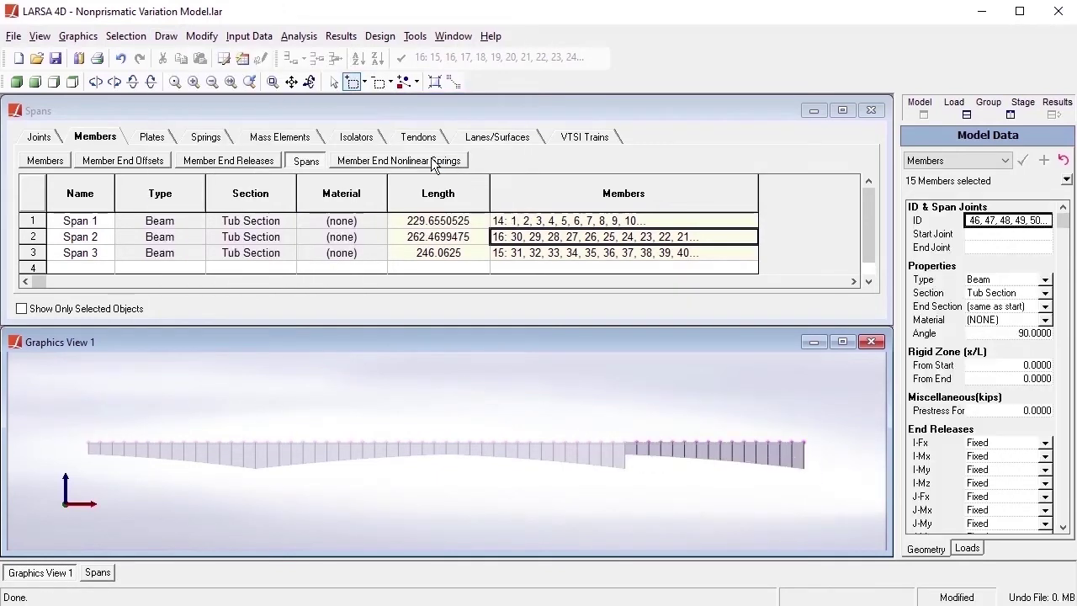
# - Reverse the direction of the fourth span, which contains members 46 to 60
pyautogui.click(582, 269)
pyautogui.rightClick(581, 270)
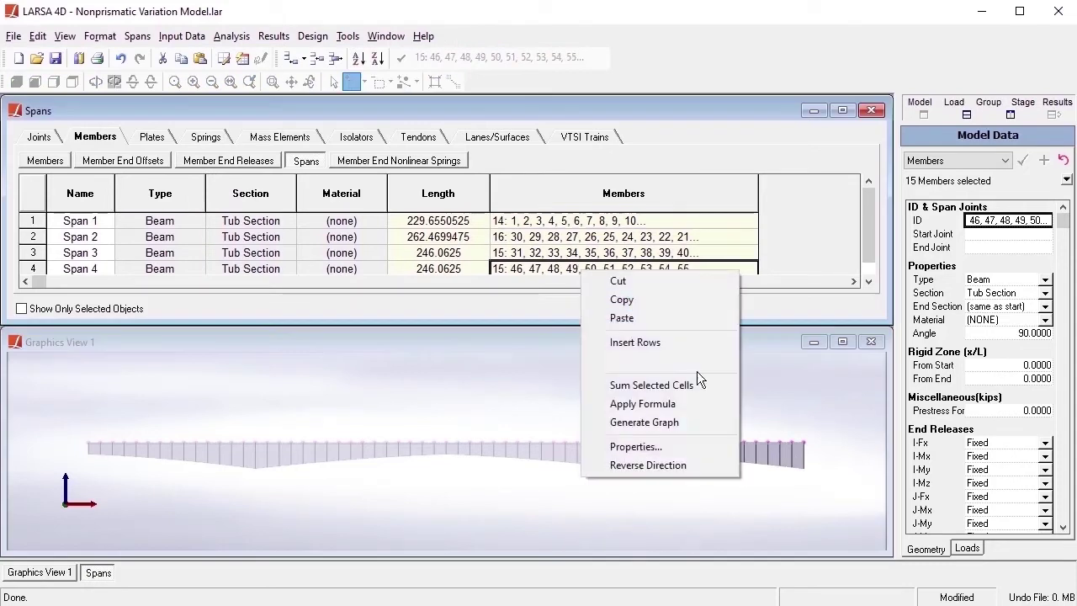
pyautogui.click(714, 462)
# - Select all members and maximize the graphics view to show the complete haunched girder
pyautogui.click(364, 82)
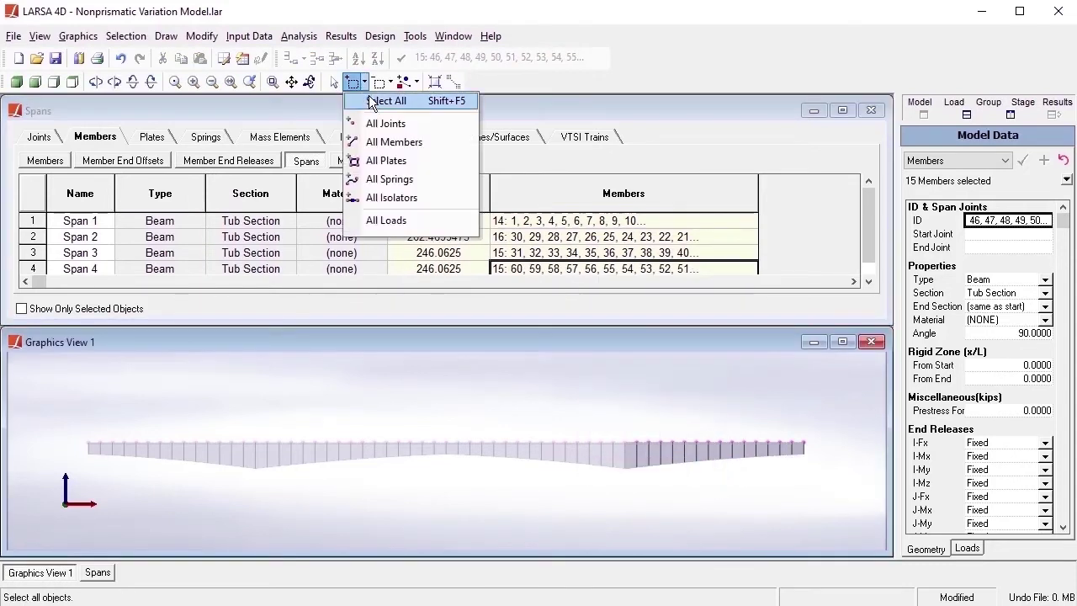
pyautogui.click(387, 140)
pyautogui.click(842, 342)
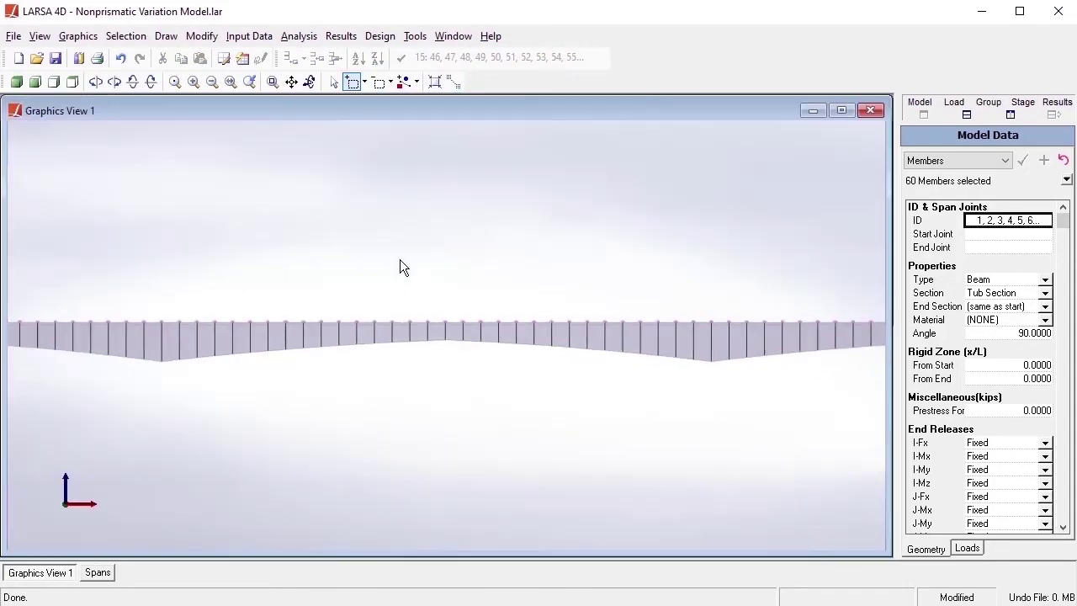
# - Rotate the graphics view to examine the complete haunched girder in 3D
pyautogui.click(309, 81)
pyautogui.moveTo(320, 253); pyautogui.dragTo(624, 433)
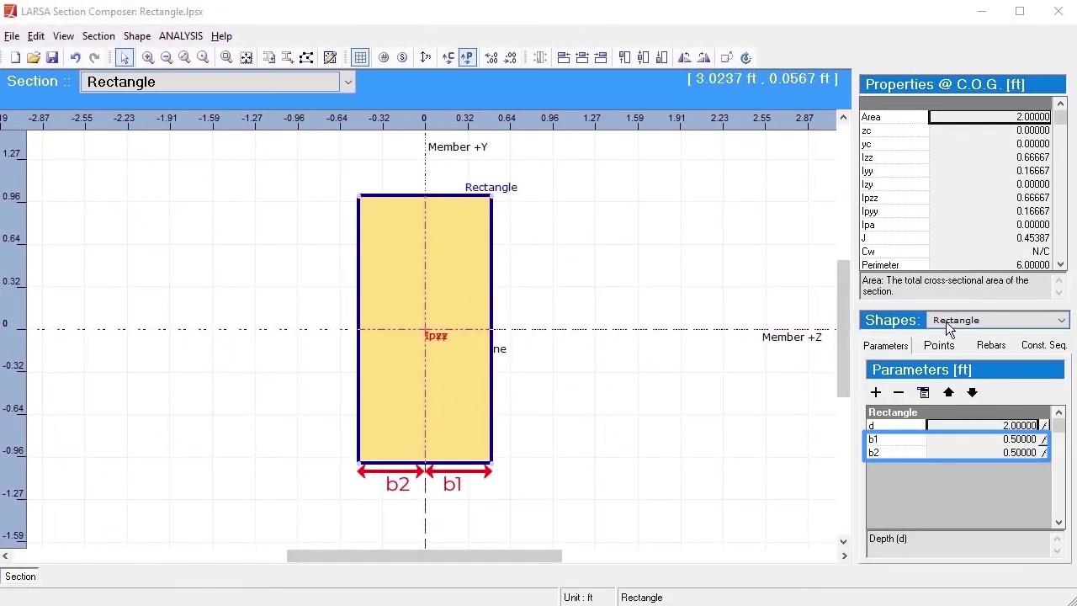
# - In Section Composer, give the rectangle's width parameter b1 a parabolic nonprismatic variation with initial slope -10 and final slope 30
pyautogui.click(941, 346)
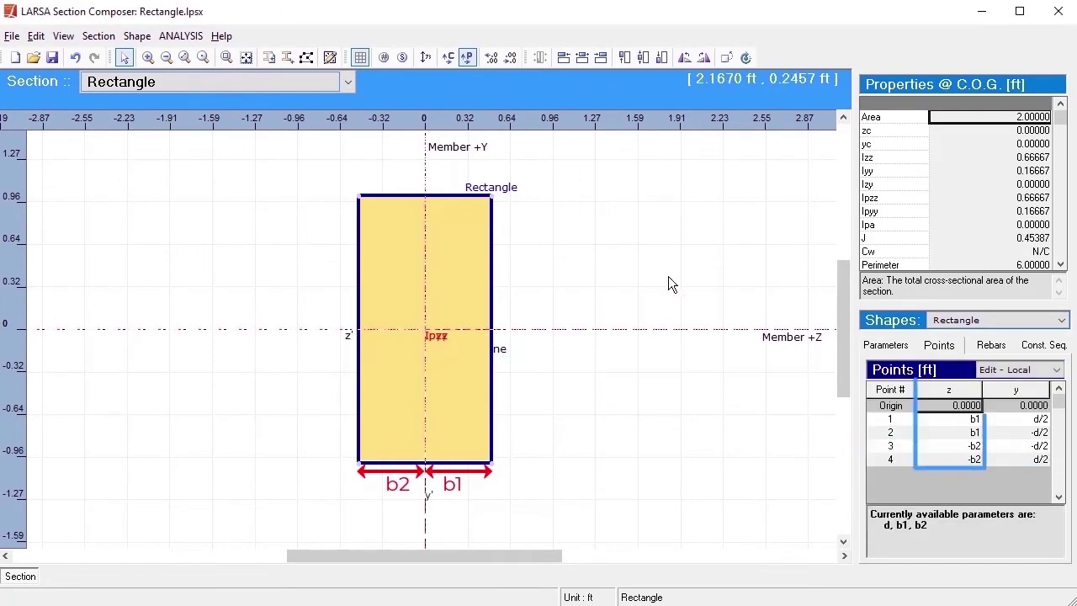
pyautogui.click(382, 58)
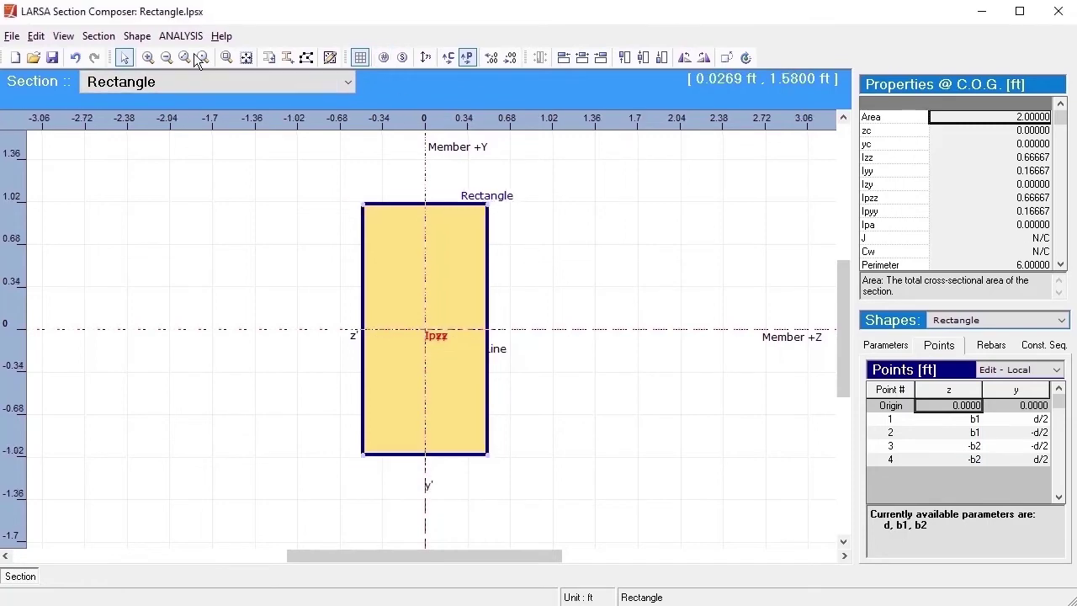
pyautogui.click(98, 36)
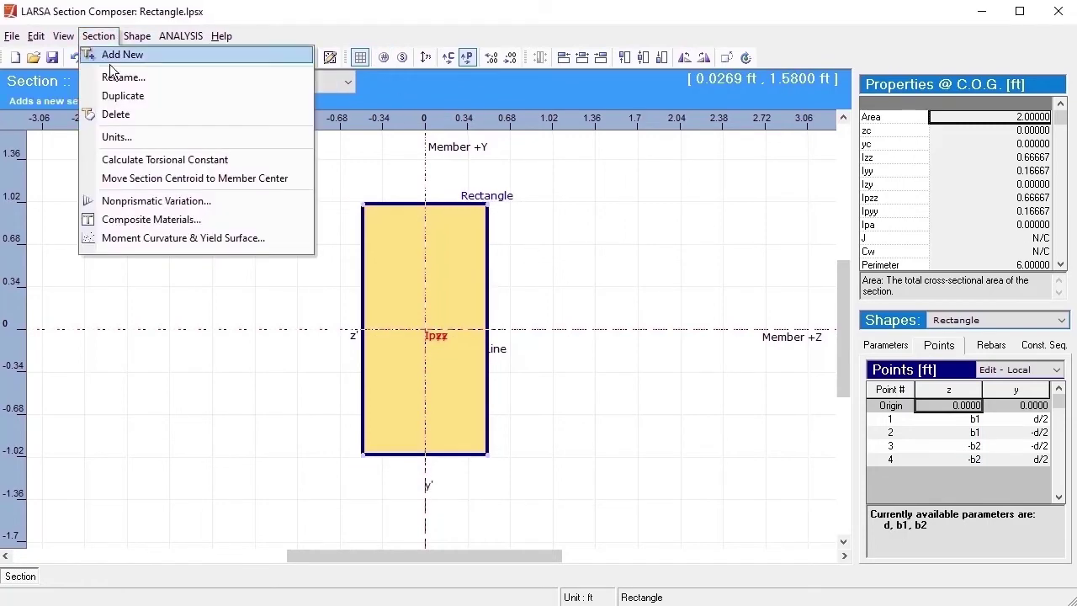
pyautogui.click(247, 200)
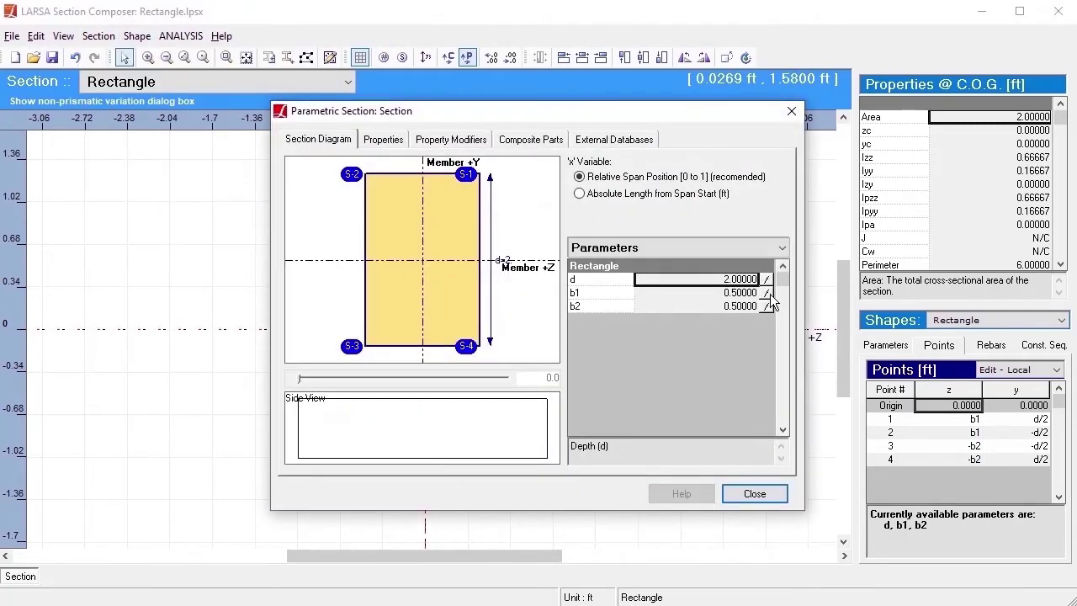
pyautogui.click(766, 292)
pyautogui.click(569, 228)
pyautogui.moveTo(470, 313); pyautogui.dragTo(395, 314)
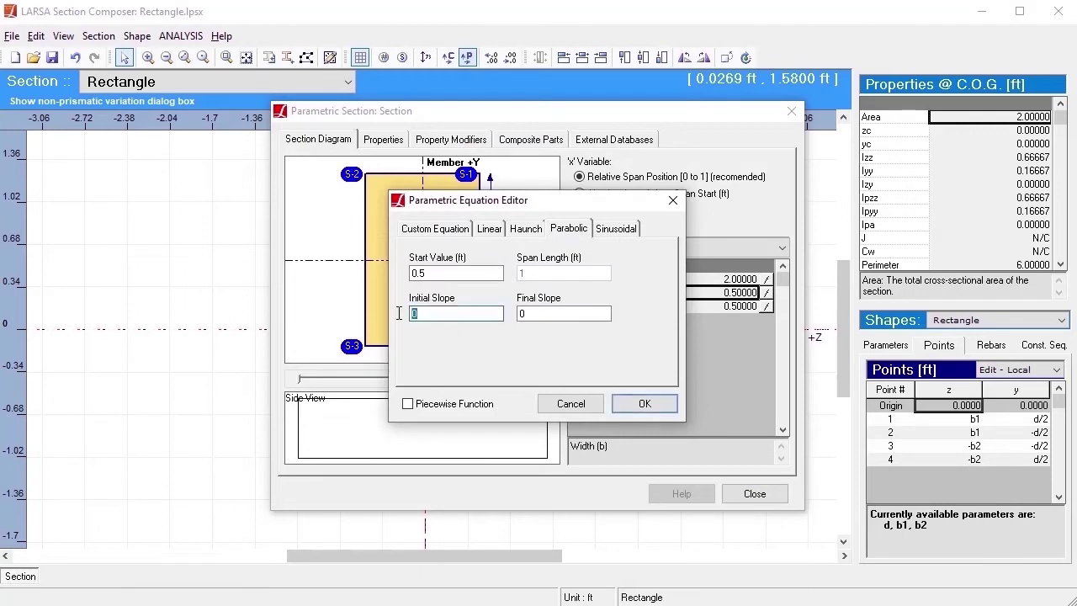
pyautogui.write('-10')
pyautogui.click(542, 317)
pyautogui.moveTo(543, 317); pyautogui.dragTo(521, 314)
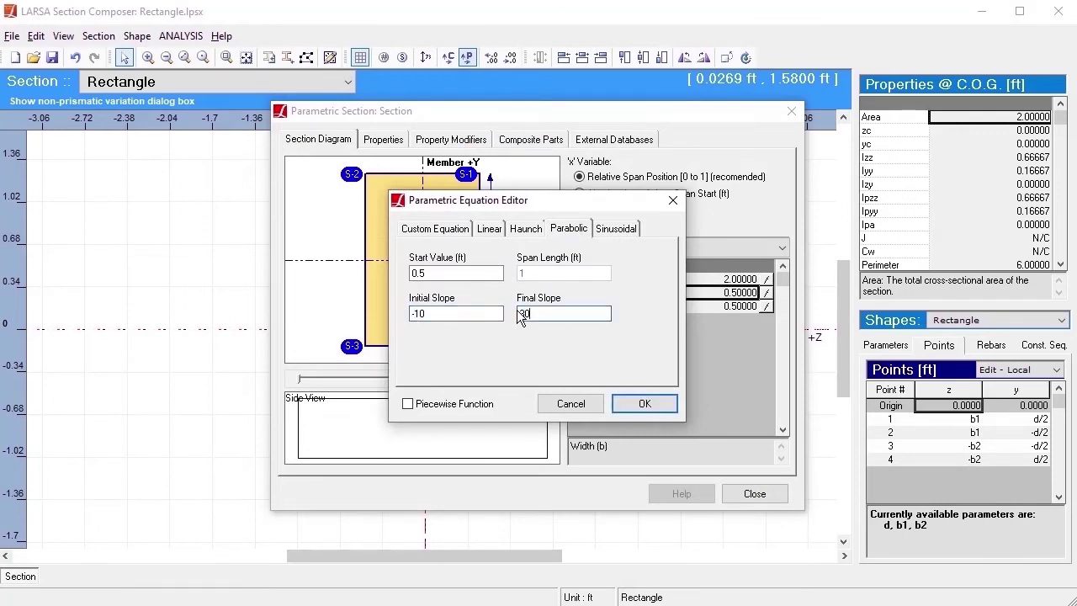
pyautogui.write('30')
pyautogui.click(648, 407)
# - Give width parameter b2 a parabolic variation with initial slope 10 and final slope -30, and inspect the resulting curved member
pyautogui.click(766, 306)
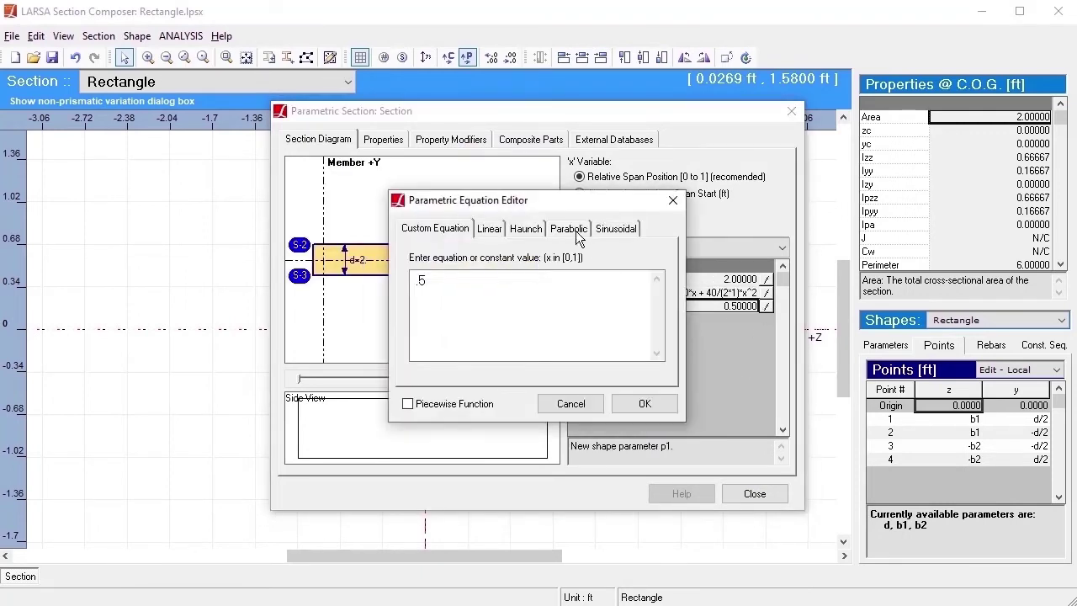
pyautogui.click(577, 238)
pyautogui.moveTo(497, 313); pyautogui.dragTo(392, 311)
pyautogui.write('10')
pyautogui.press('Tab')
pyautogui.write('-')
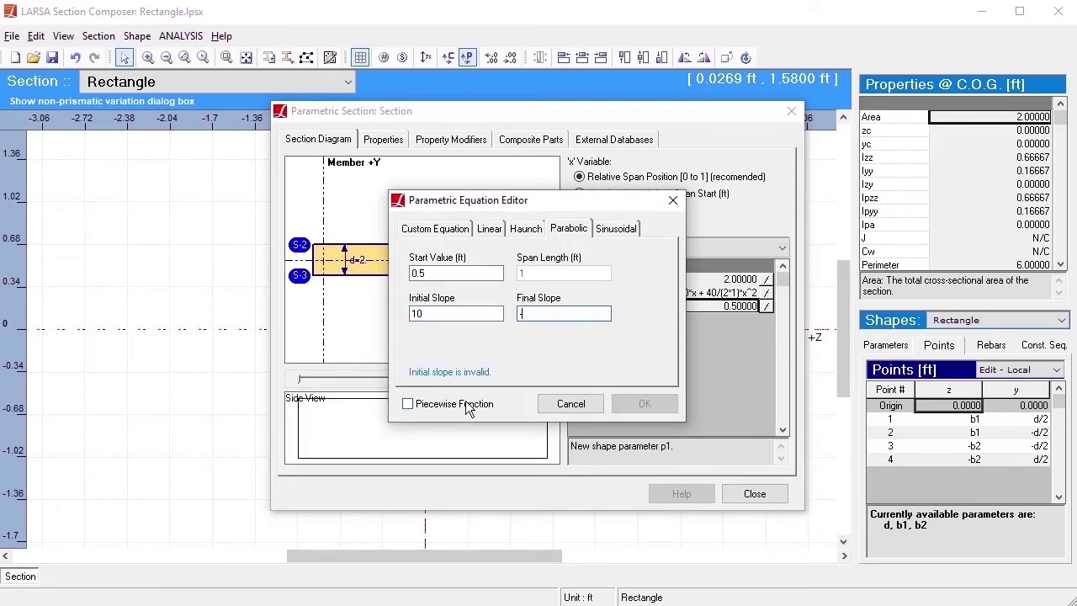
pyautogui.write('30')
pyautogui.click(660, 406)
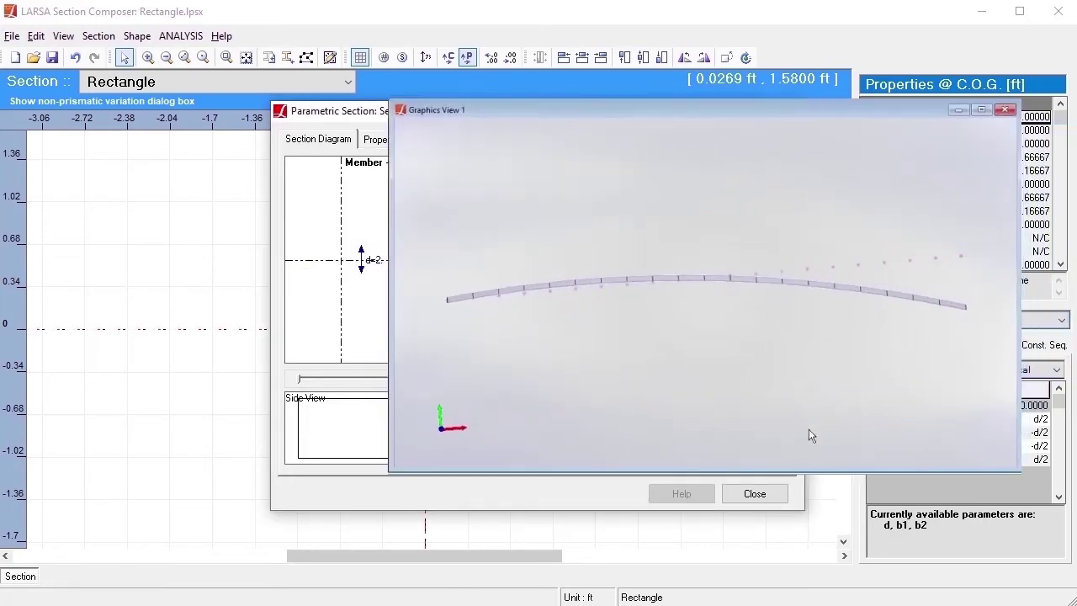
pyautogui.moveTo(659, 564); pyautogui.dragTo(915, 217)
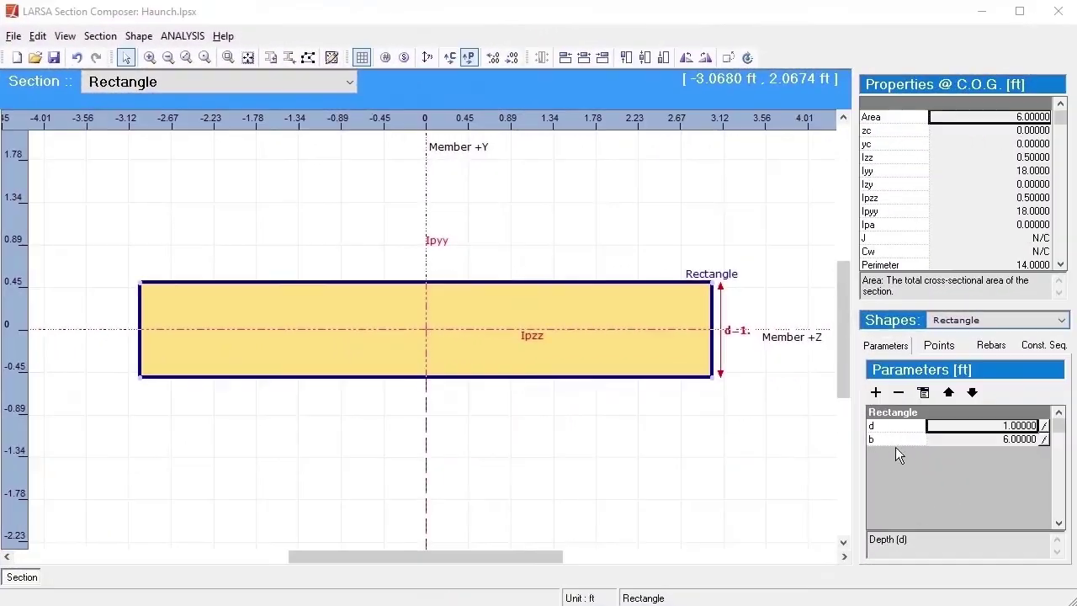
# - Make the Haunch section's width b piecewise, with a right-side haunch from 6 to 24 over x = 0.0 to 0.33
pyautogui.click(100, 36)
pyautogui.click(235, 203)
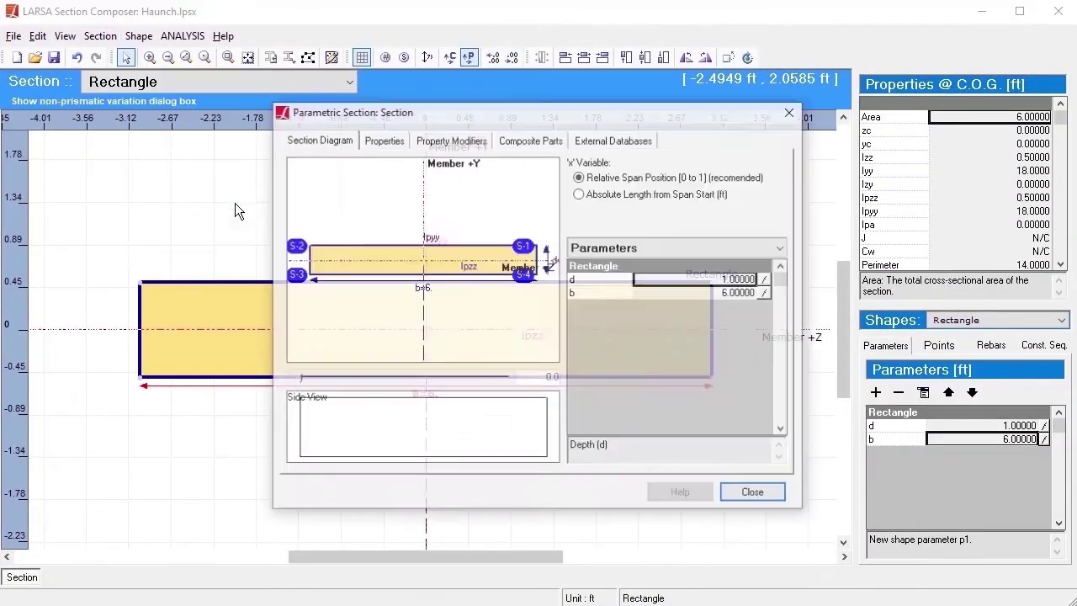
pyautogui.click(768, 293)
pyautogui.click(767, 292)
pyautogui.click(409, 403)
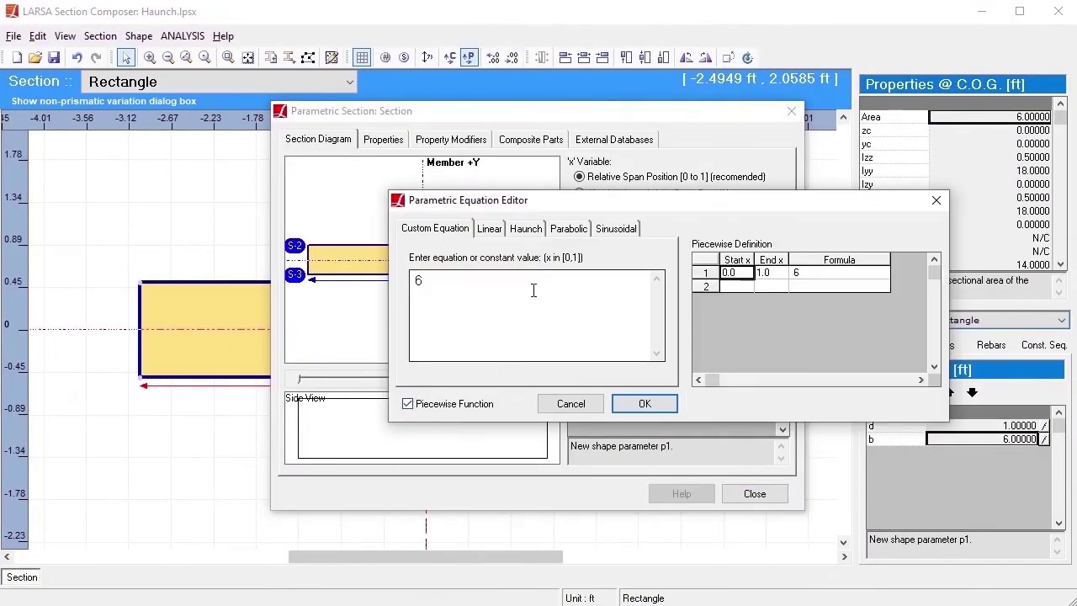
pyautogui.click(528, 228)
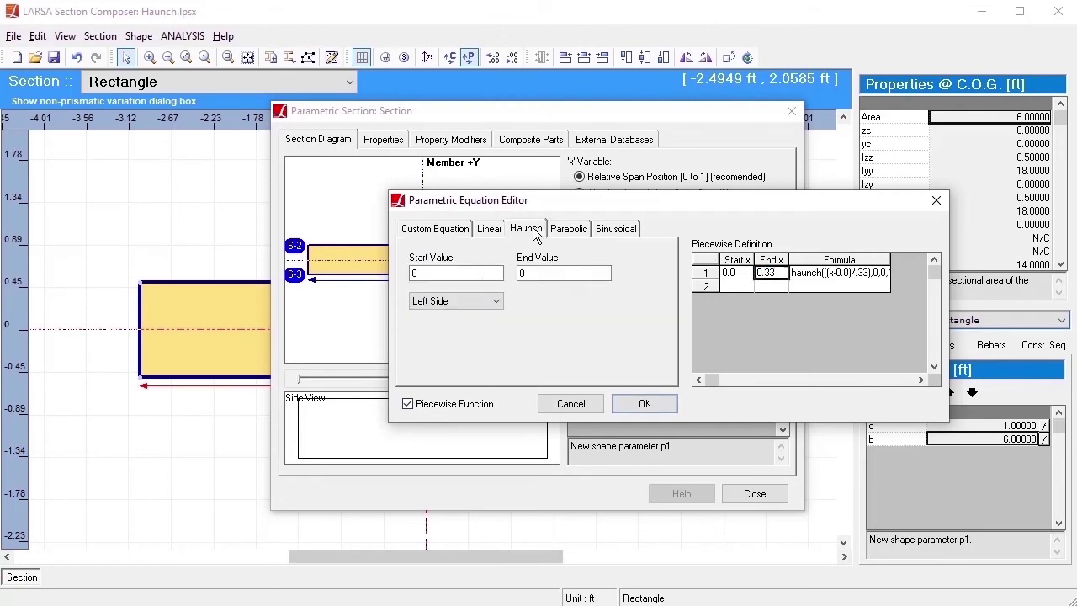
pyautogui.write('6')
pyautogui.press('Tab')
pyautogui.write('24')
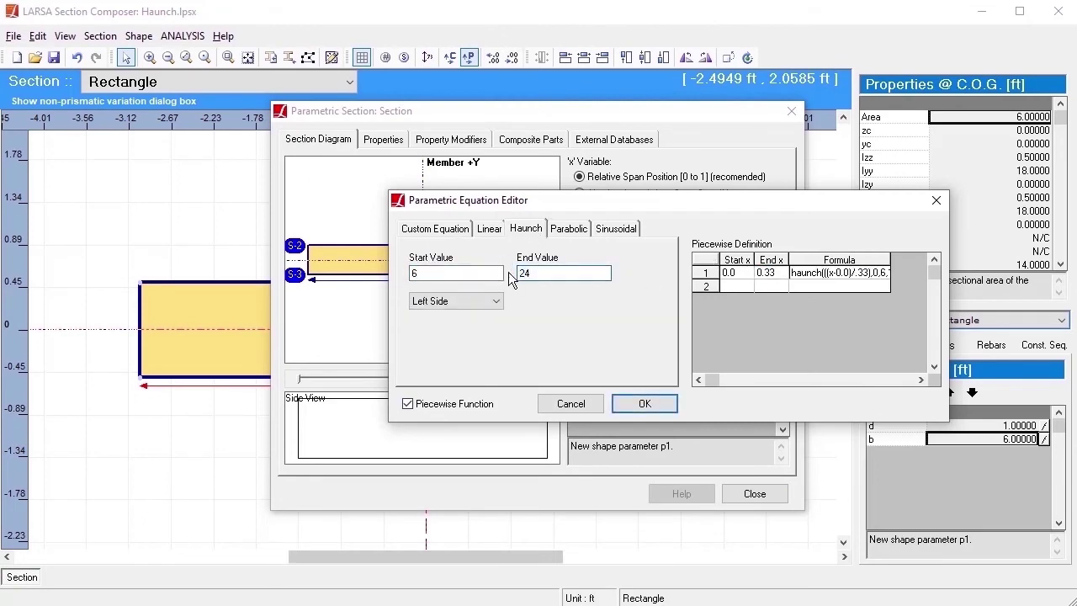
pyautogui.click(459, 301)
pyautogui.click(433, 328)
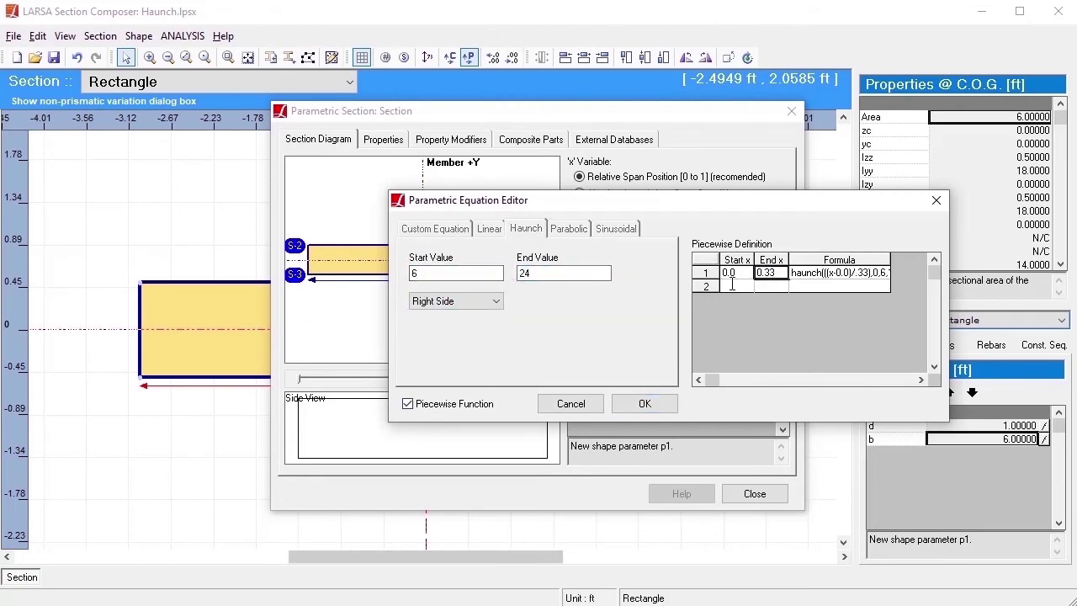
# - Add a second piece to the width function from x = 0.33 to 0.66, a left-side haunch going from 24 to 6
pyautogui.click(775, 286)
pyautogui.click(794, 287)
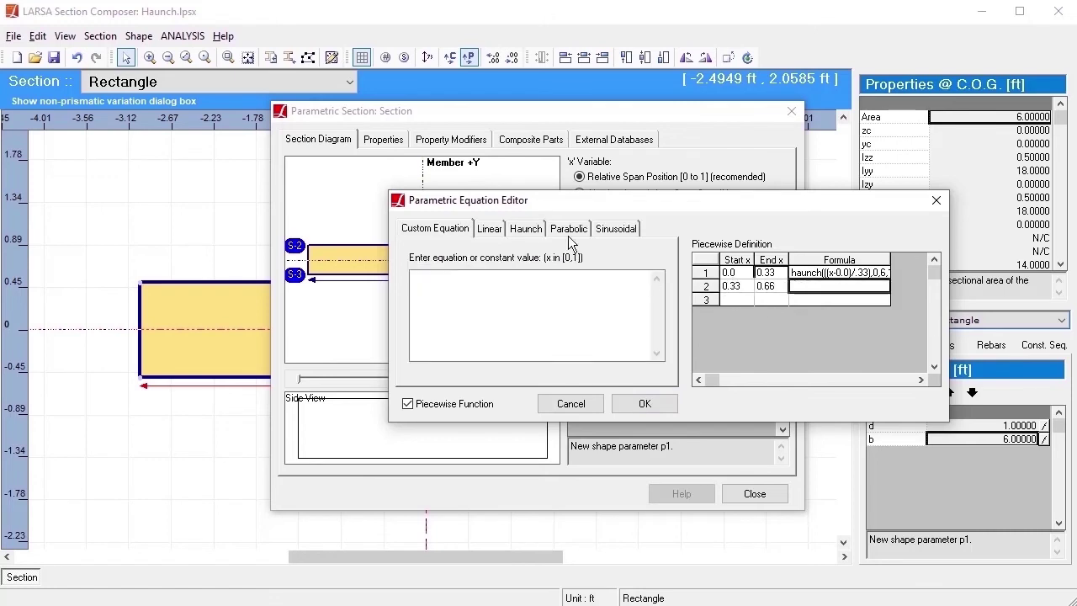
pyautogui.click(527, 229)
pyautogui.moveTo(450, 275); pyautogui.dragTo(401, 275)
pyautogui.write('24')
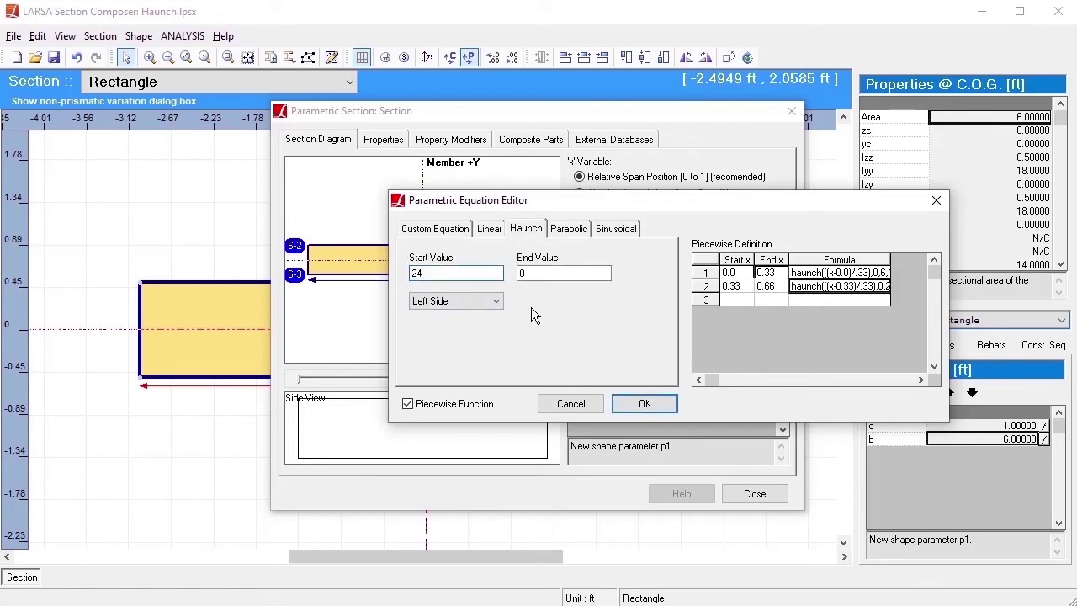
pyautogui.press('Tab')
pyautogui.write('6')
# - Add a third piece from x = 0.66 to 1, a right-side haunch from 6 to 24, and accept the piecewise width function
pyautogui.click(738, 300)
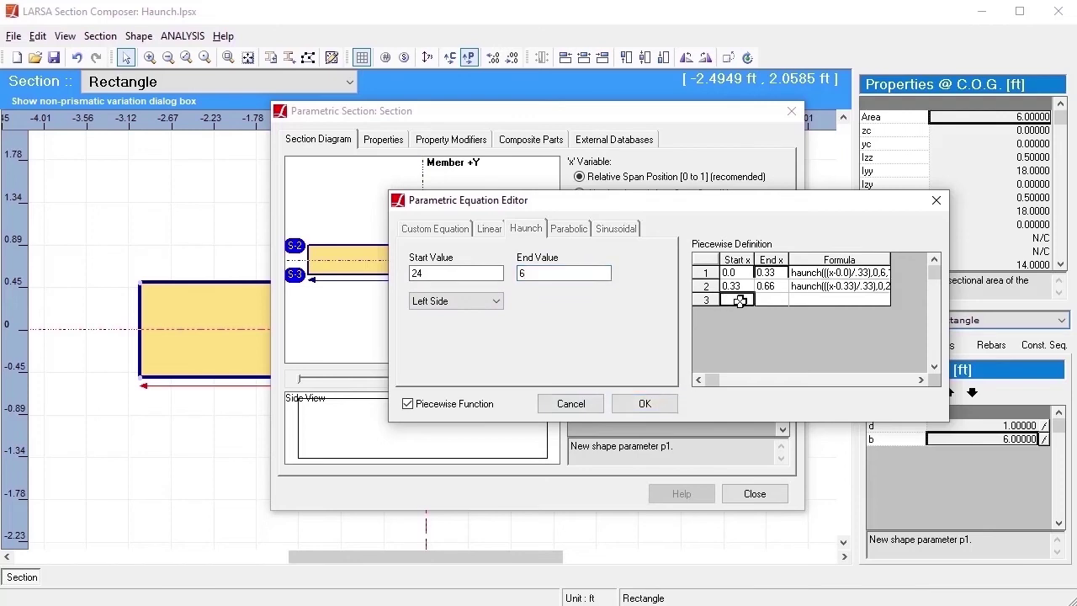
pyautogui.click(767, 303)
pyautogui.write('1')
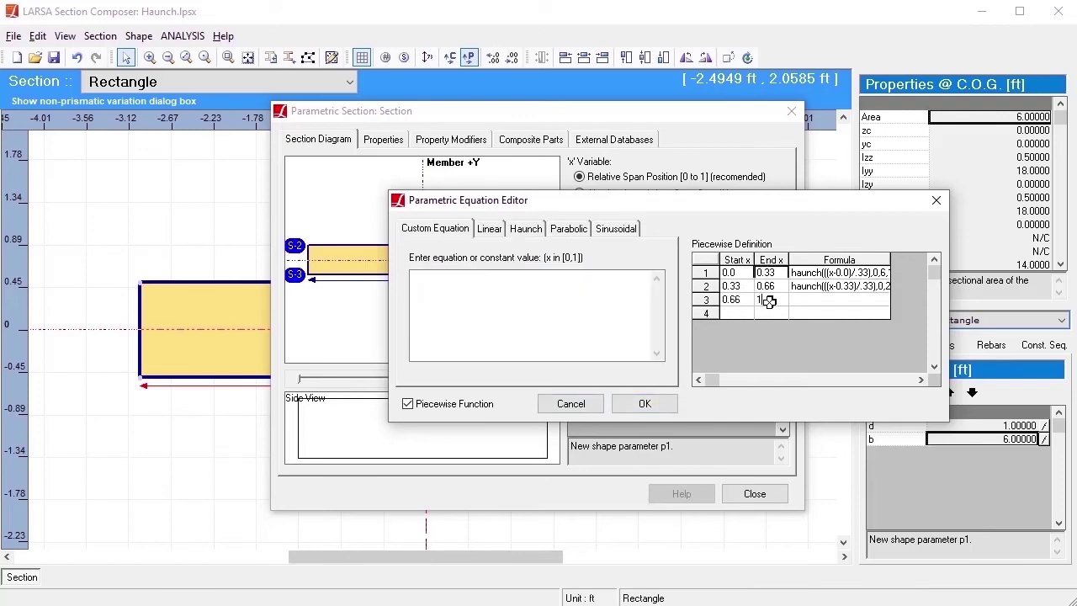
pyautogui.press('Tab')
pyautogui.click(526, 229)
pyautogui.moveTo(446, 273); pyautogui.dragTo(399, 274)
pyautogui.write('6')
pyautogui.press('Tab')
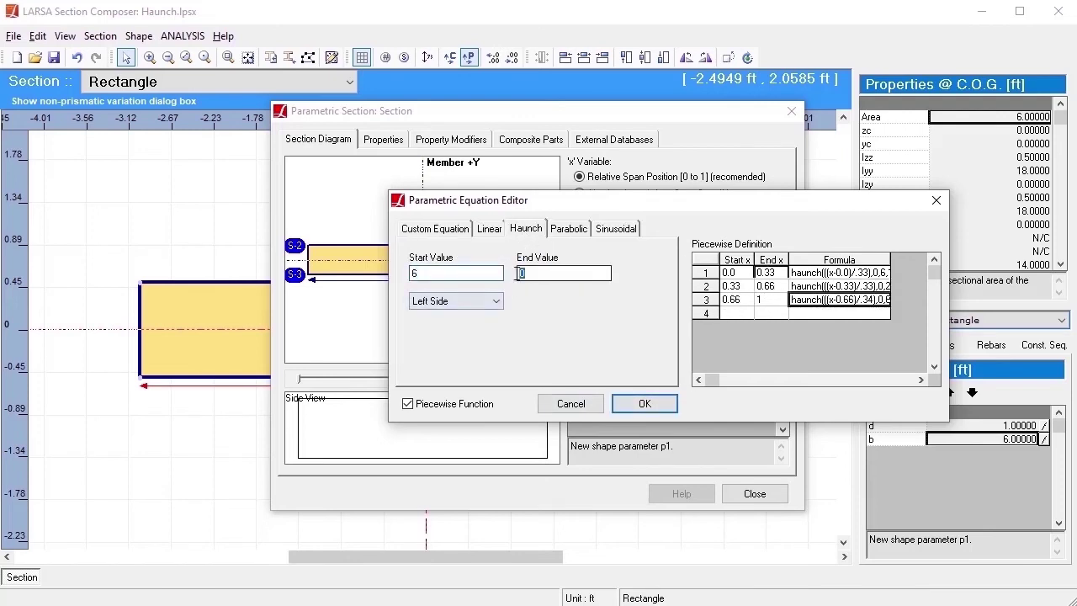
pyautogui.write('24')
pyautogui.click(475, 305)
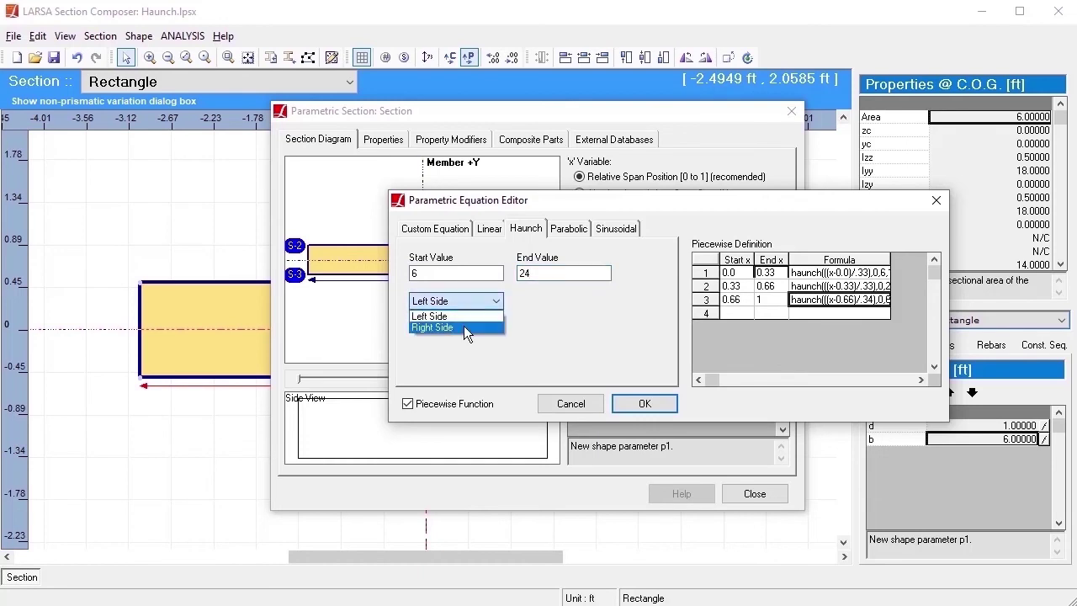
pyautogui.click(464, 326)
pyautogui.click(656, 407)
# - Preview the section from the start to the end of the span and examine the variable-width deck in 3D
pyautogui.moveTo(299, 378); pyautogui.dragTo(510, 379)
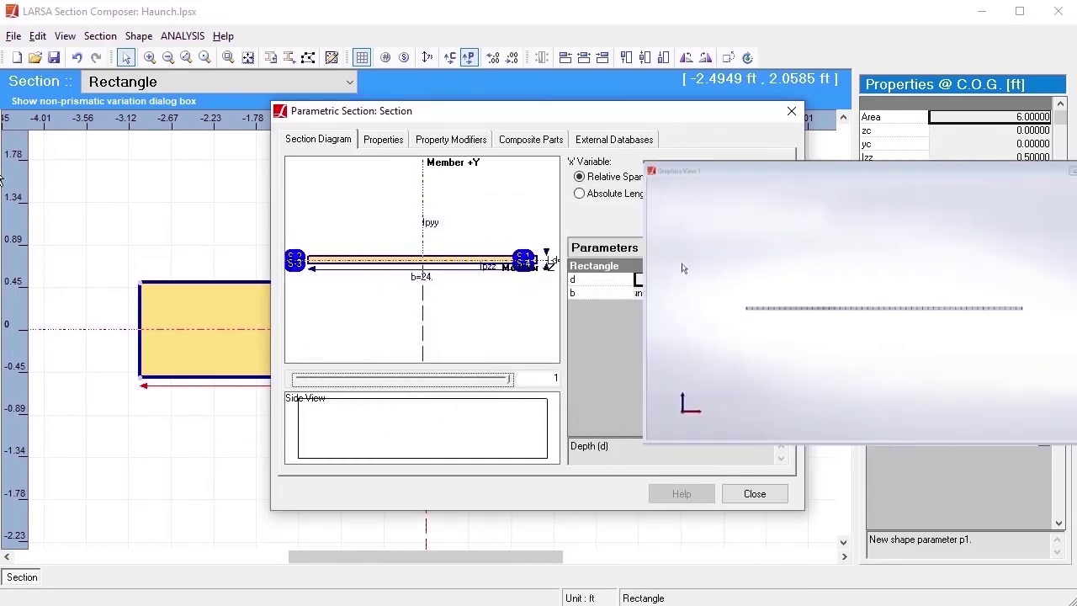
pyautogui.moveTo(609, 265); pyautogui.dragTo(408, 430, button='middle')
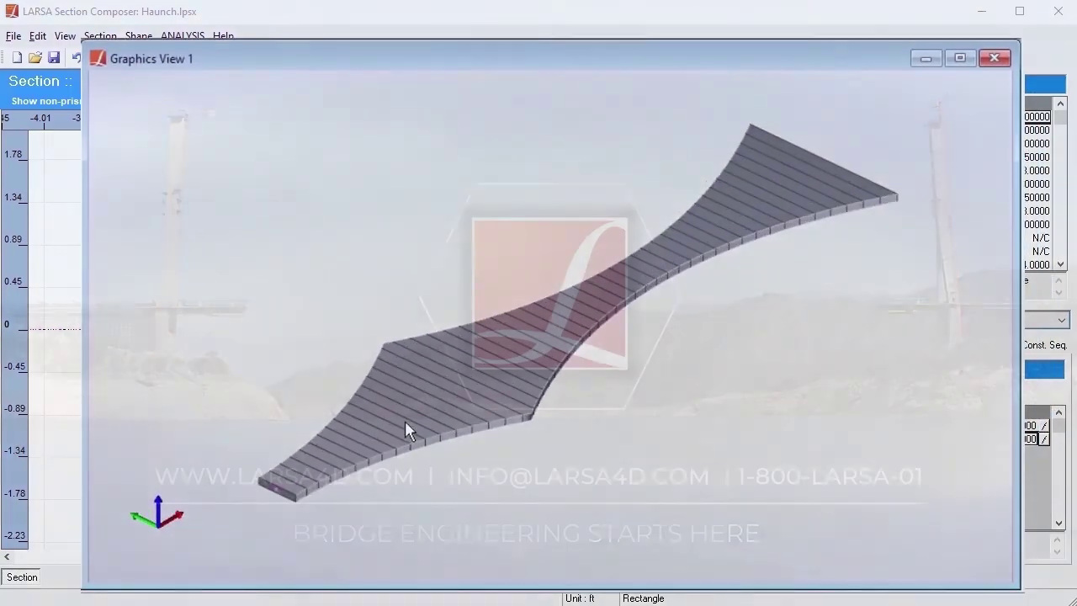